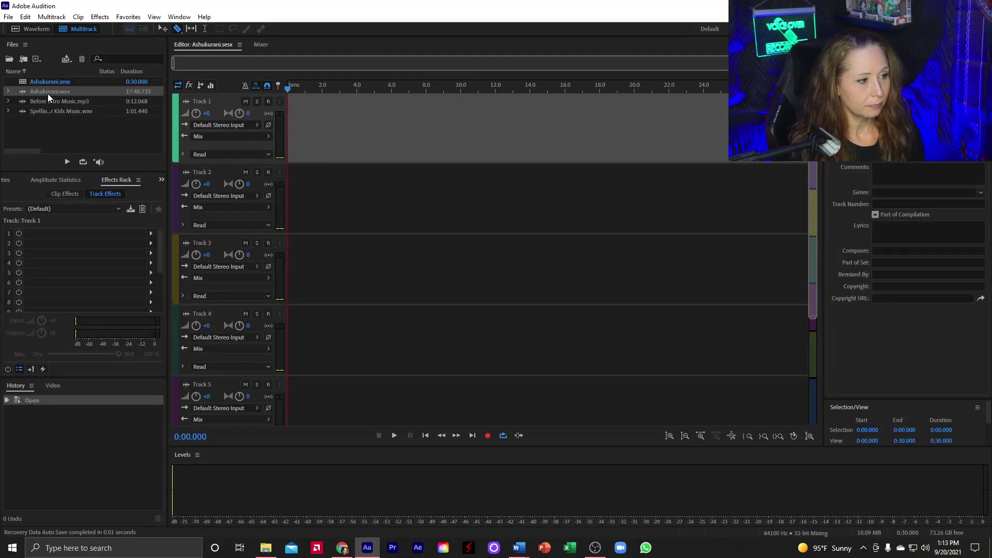
Place Ashukurani.wav from the Files panel onto Track 1 of the multitrack session
left_click_drag(48, 93, 274, 119)
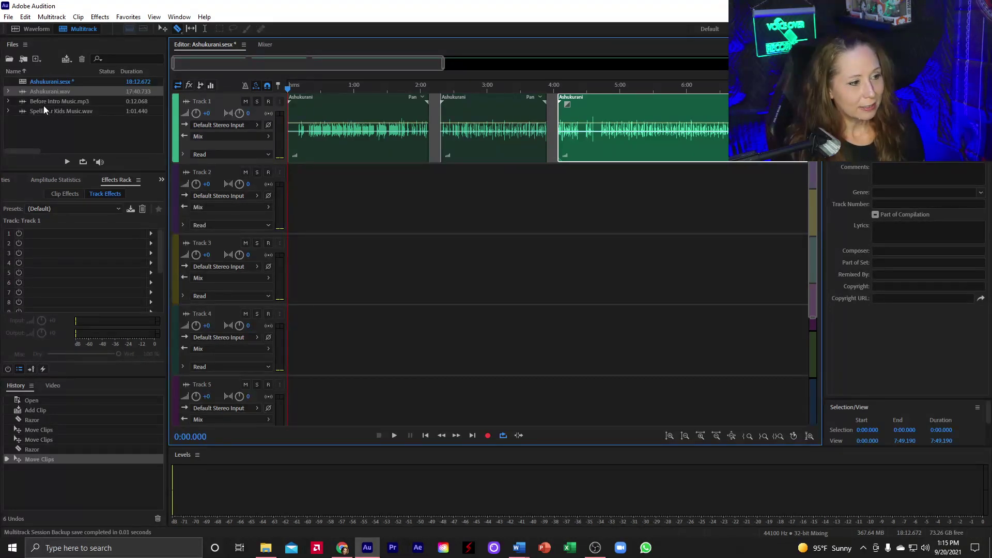
Drop Spelling for Kids Music.wav onto Track 2 beneath the first narration gap
left_click_drag(42, 111, 403, 210)
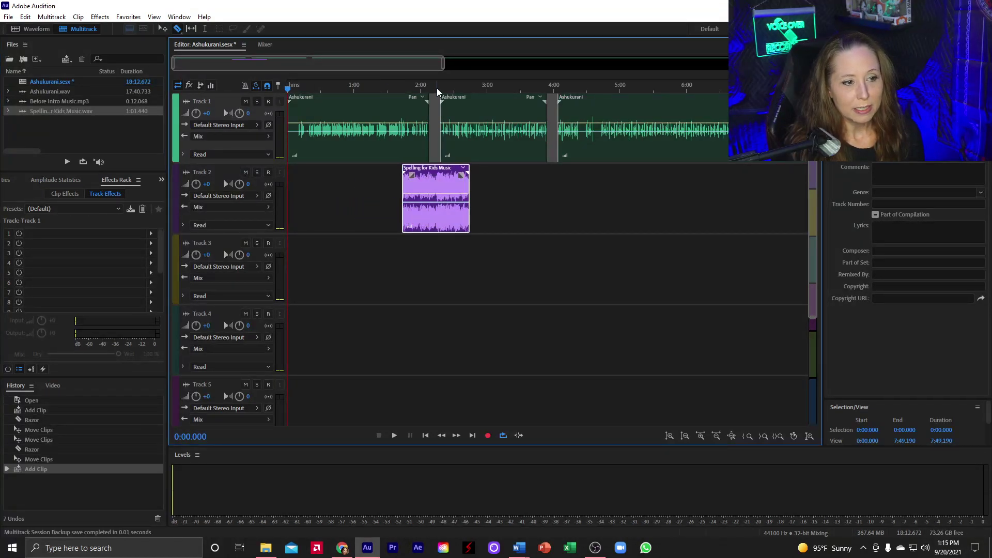
scroll(437, 85, "up", 6)
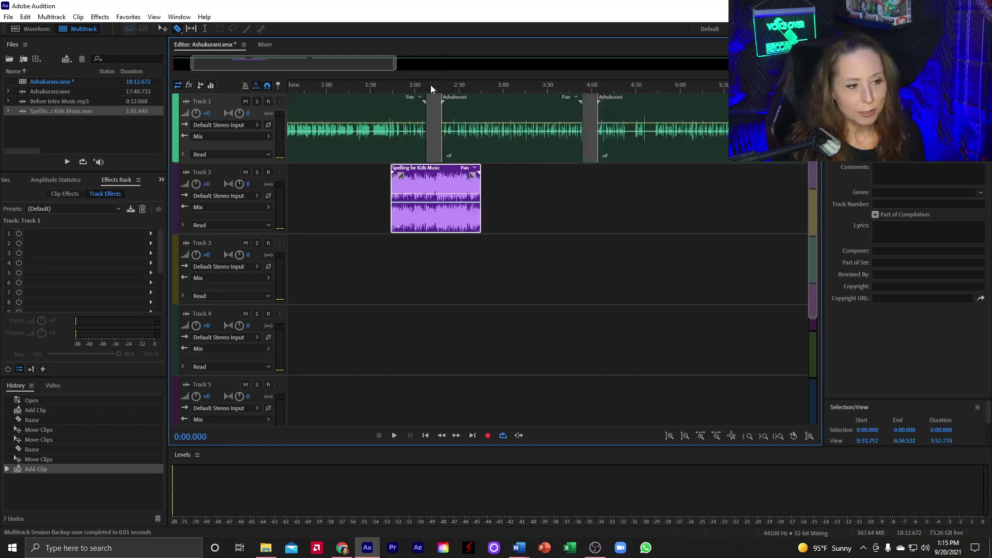
scroll(437, 84, "down", 1)
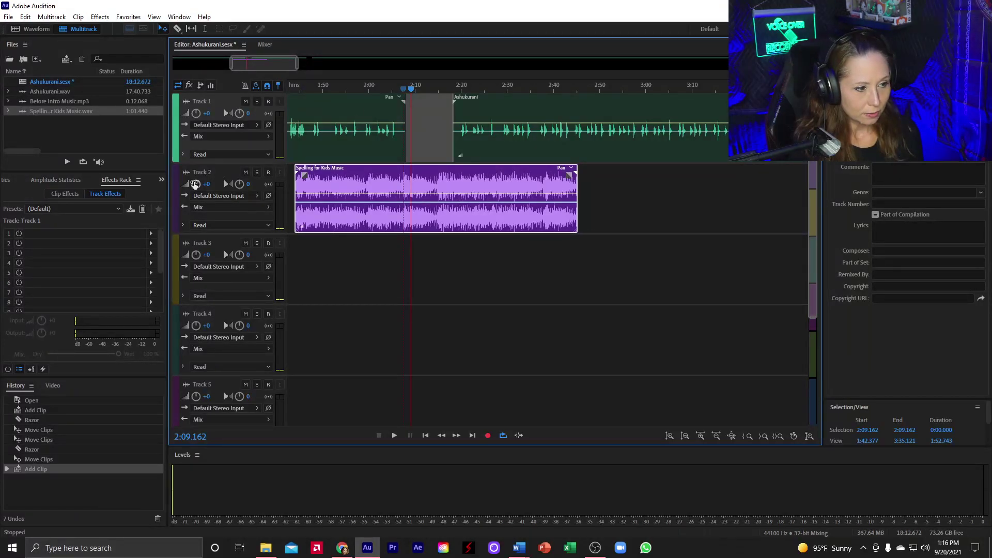
Hear the narration alone from about 1:53 with Track 2 muted, then turn the music down
left_click(338, 87)
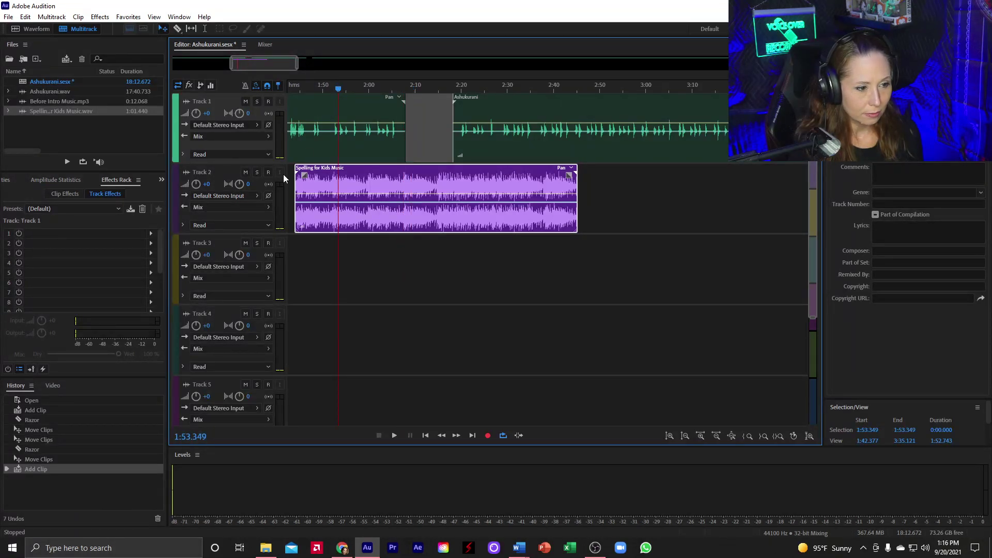
left_click(245, 172)
key("space")
key("space")
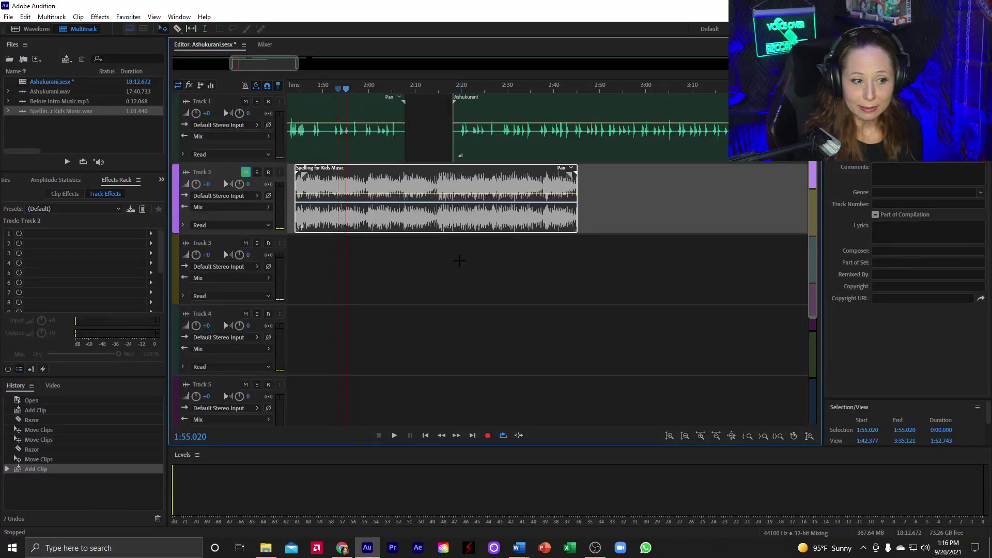
left_click(246, 173)
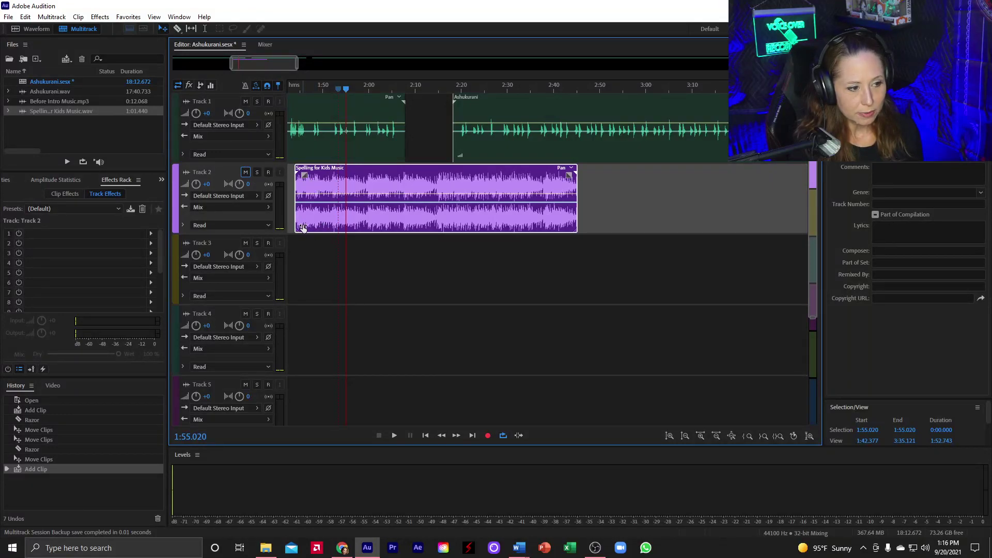
left_click_drag(196, 185, 167, 185)
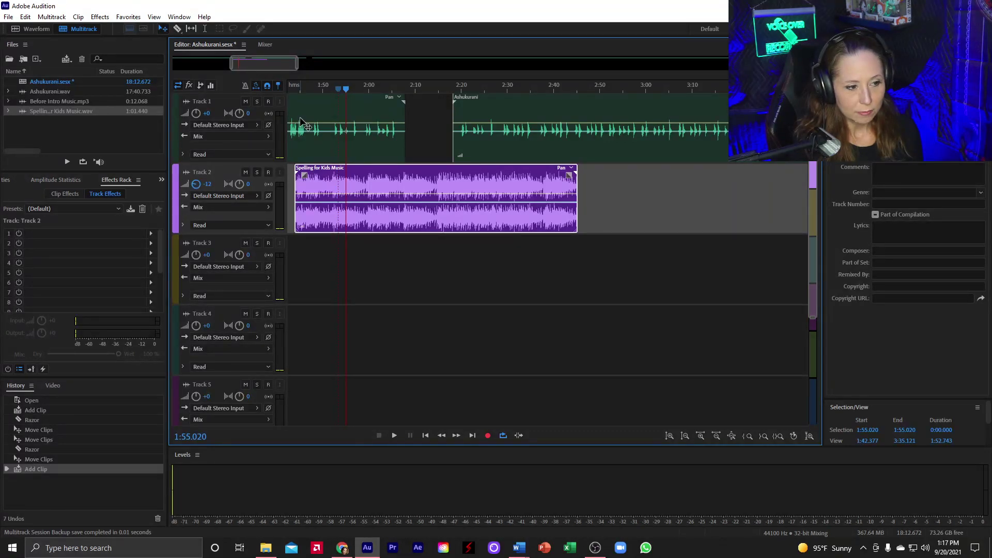
Preview around 2:10–2:12 and settle Track 2's volume at -10.5 dB
left_click(428, 89)
key("space")
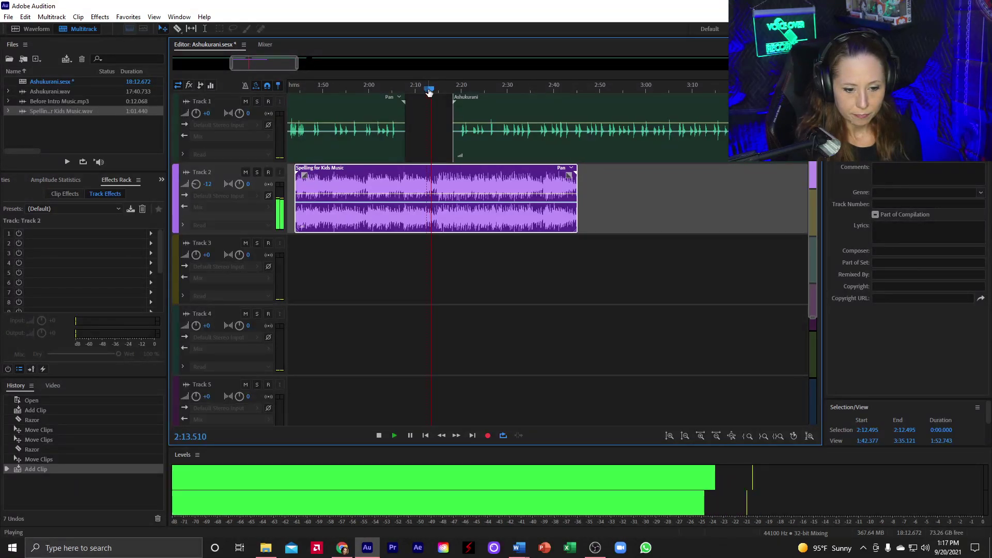
key("space")
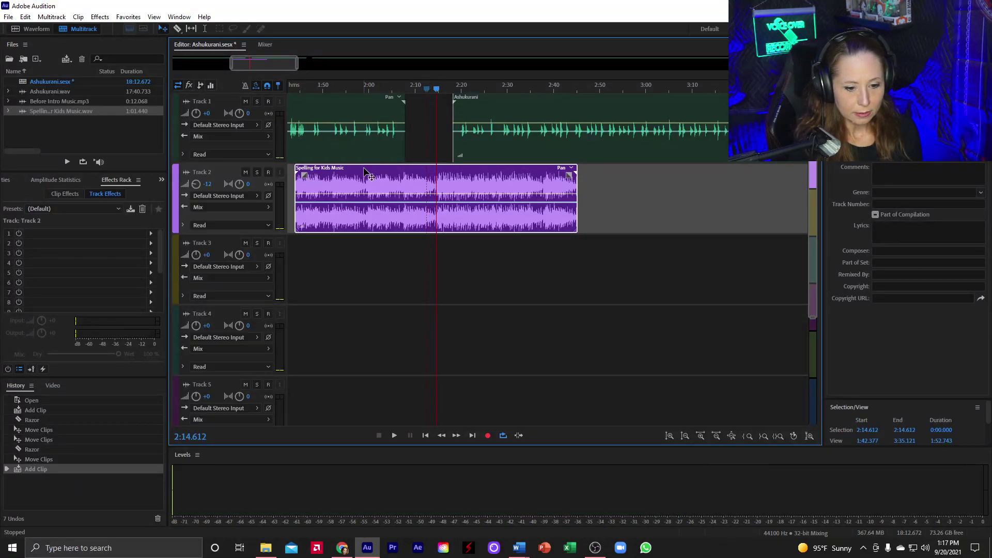
left_click(414, 89)
key("space")
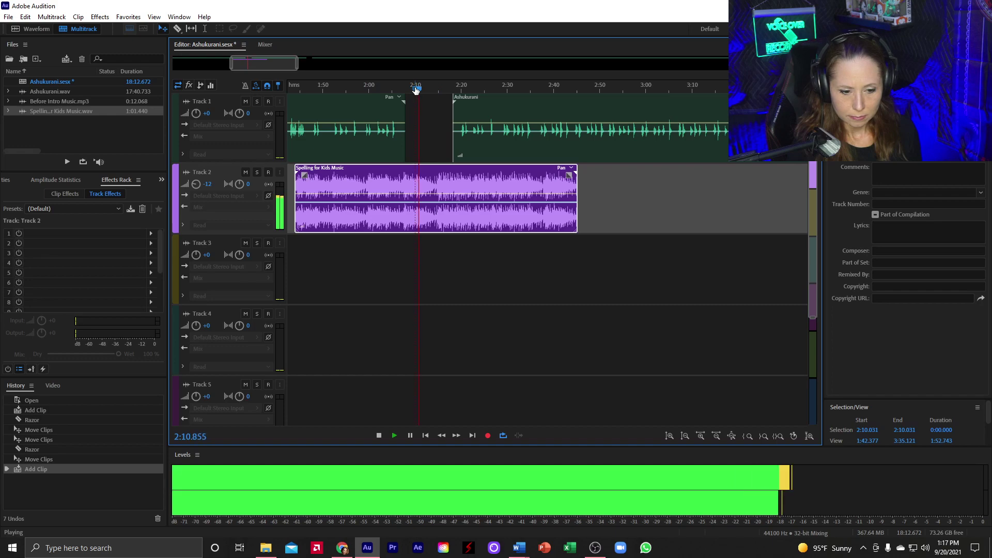
key("space")
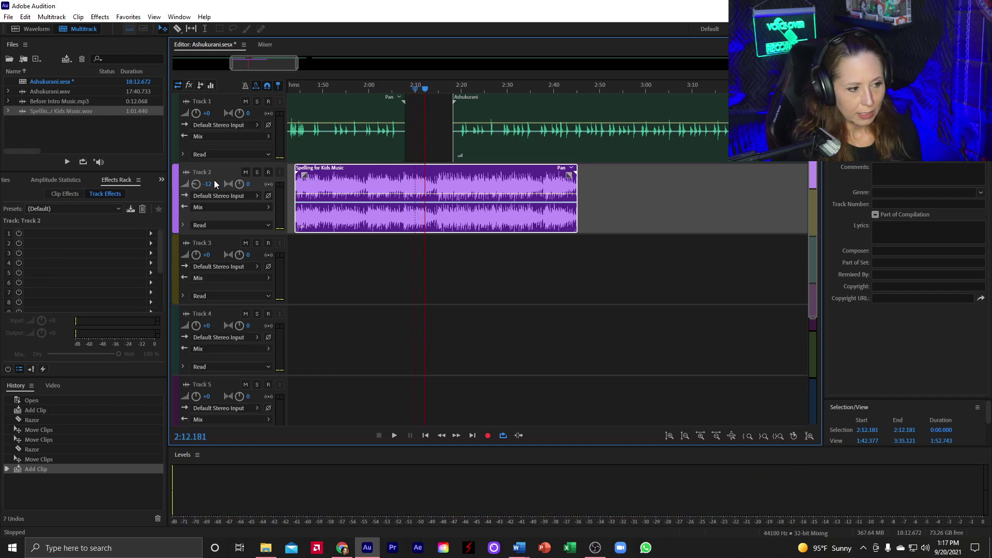
left_click_drag(195, 186, 196, 184)
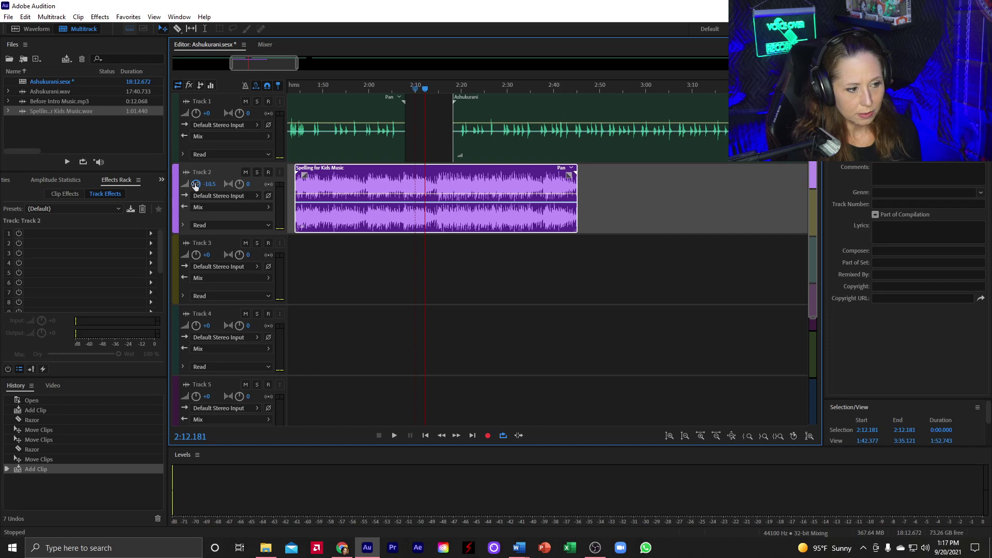
key("space")
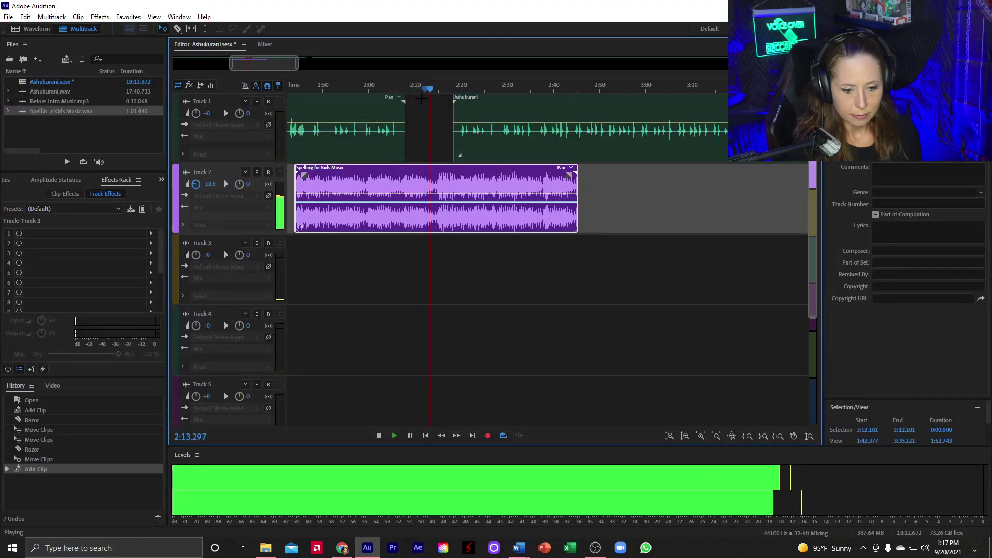
key("space")
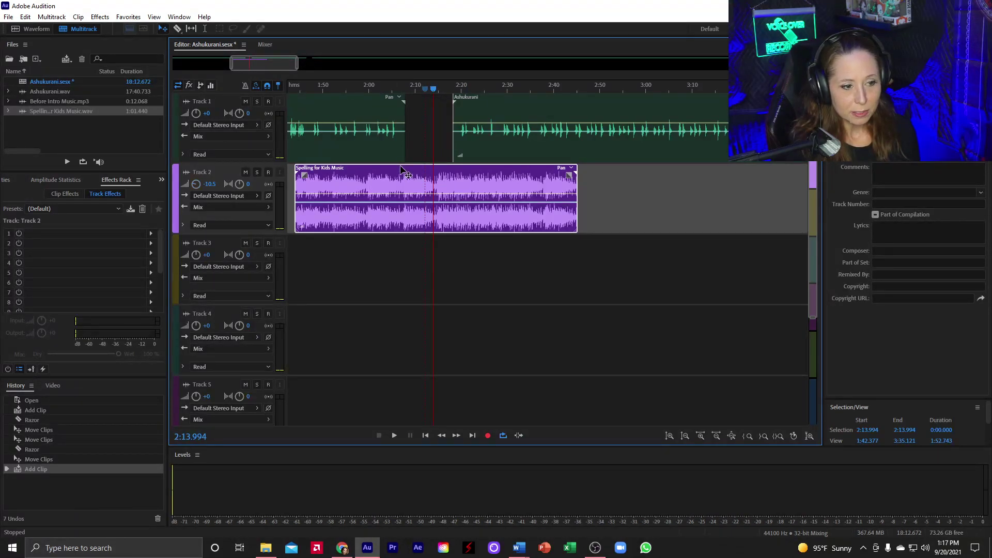
Shift the music clip later on Track 2 and preview from about 2:06
left_click_drag(401, 169, 404, 169)
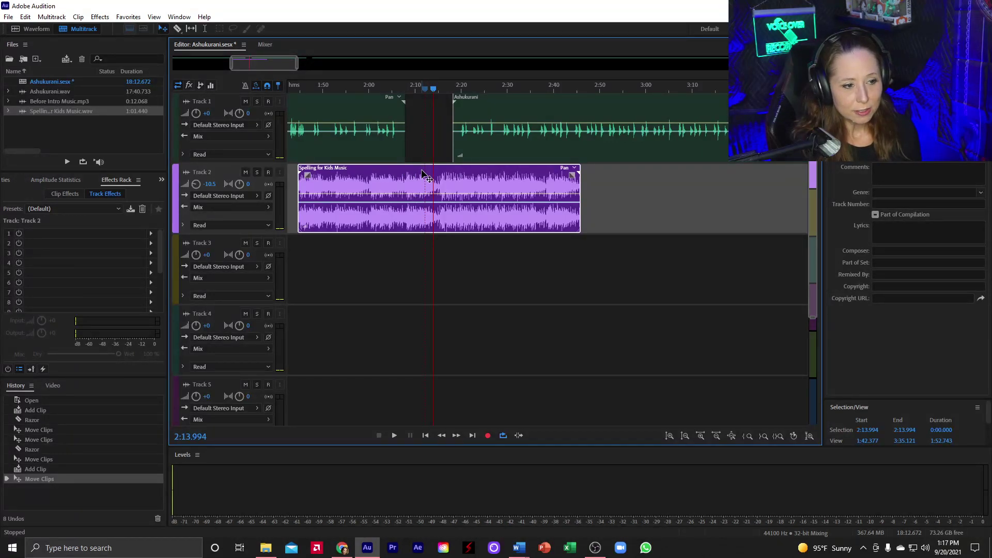
left_click_drag(427, 170, 452, 171)
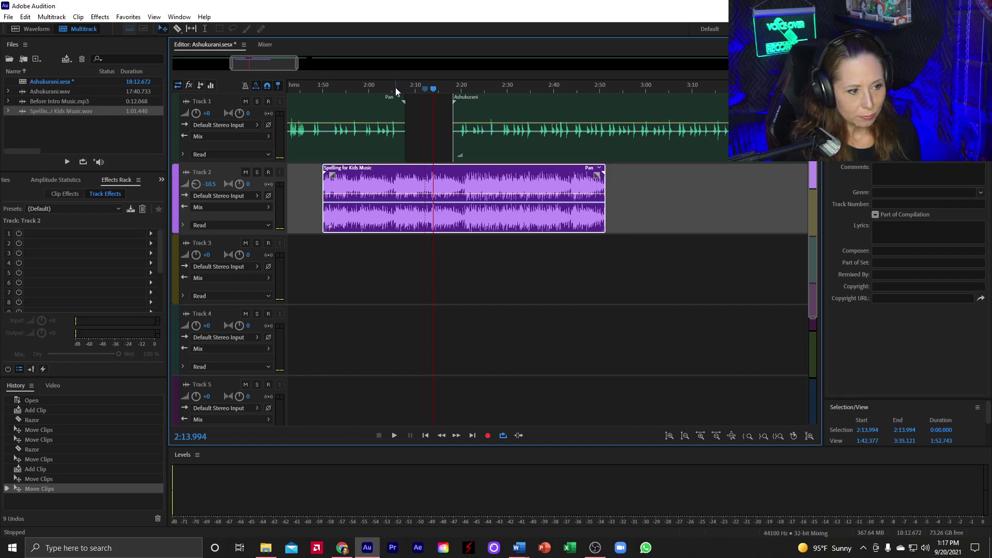
left_click(396, 88)
key("space")
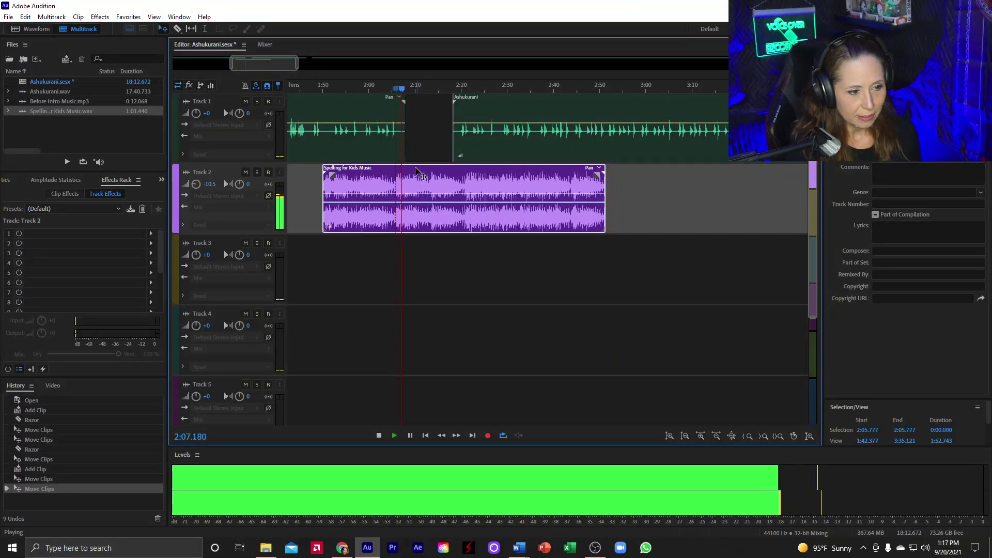
key("space")
Fine-tune the music clip's position and scrub around 2:07 to check its timing
left_click_drag(414, 173, 427, 174)
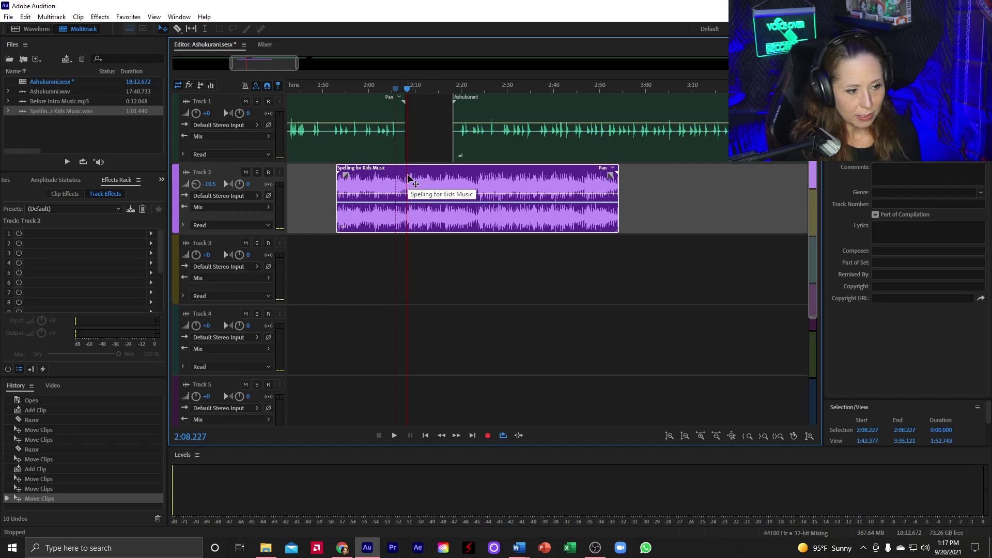
scroll(416, 83, "up", 3)
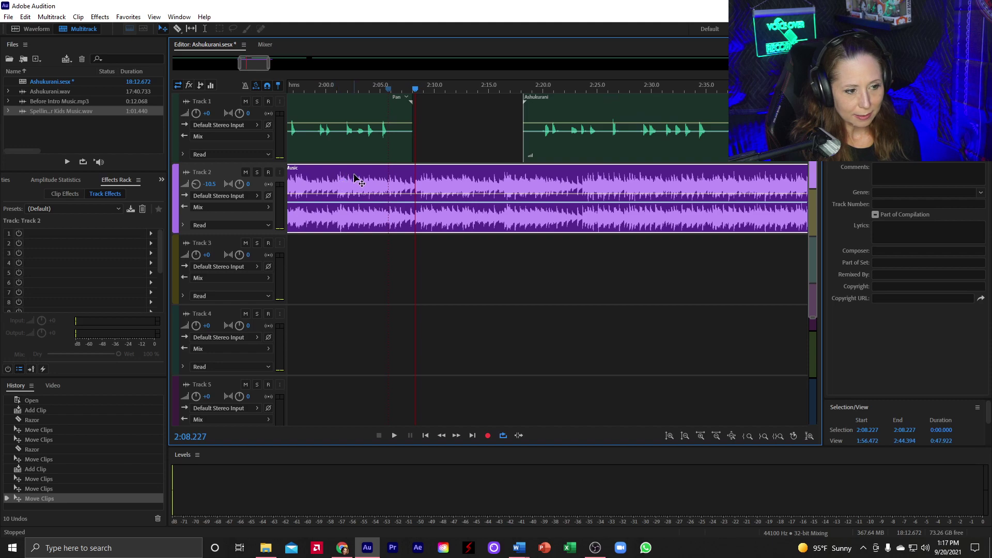
left_click_drag(334, 182, 341, 176)
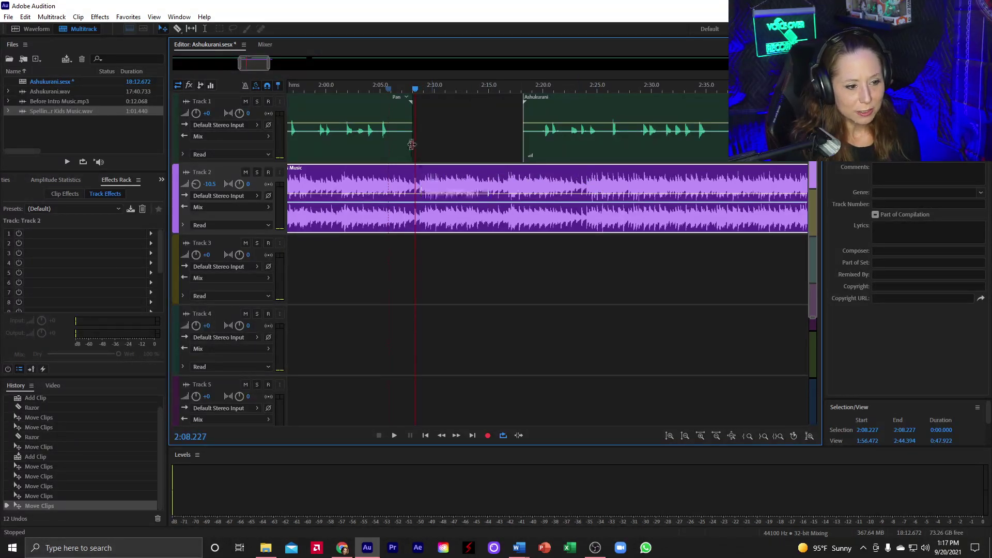
left_click_drag(437, 173, 416, 174)
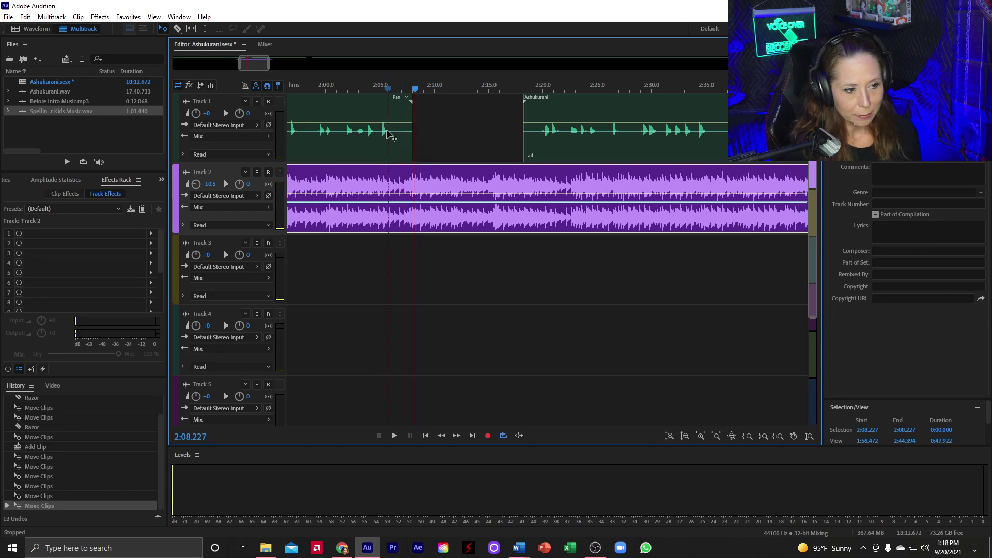
left_click(398, 88)
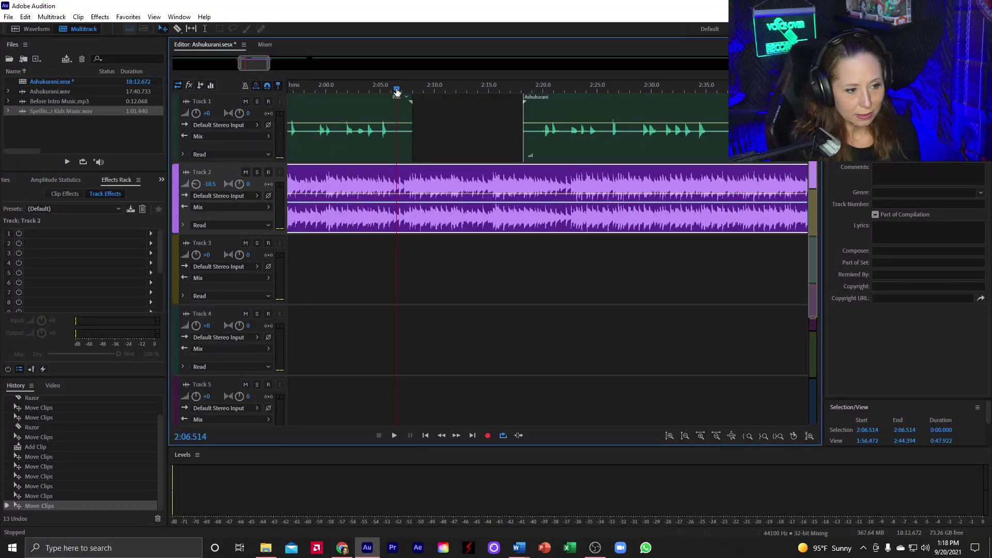
left_click_drag(399, 94, 402, 94)
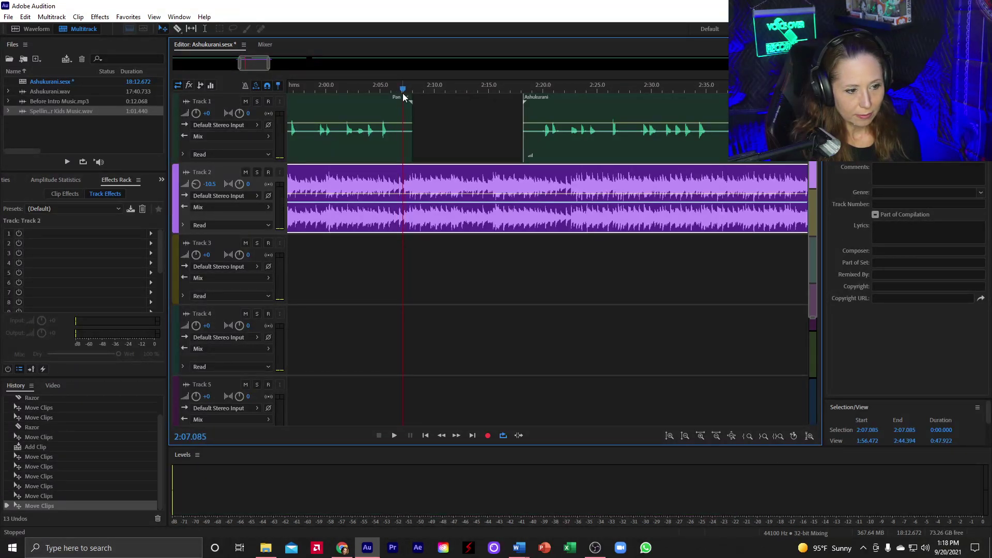
Add a volume keyframe near 2:07 and ramp the music in from -∞ dB at its start
left_click(397, 195)
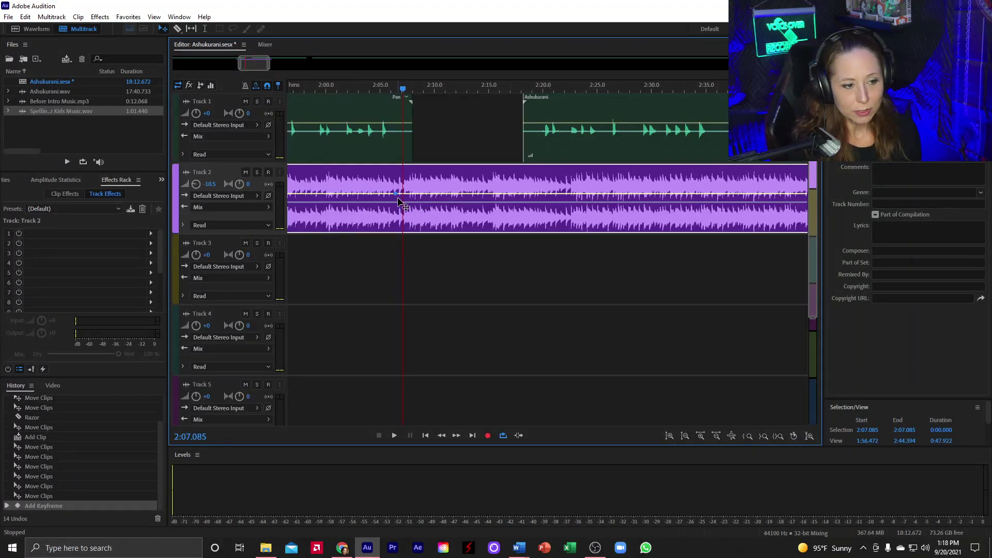
mouse_move(389, 196)
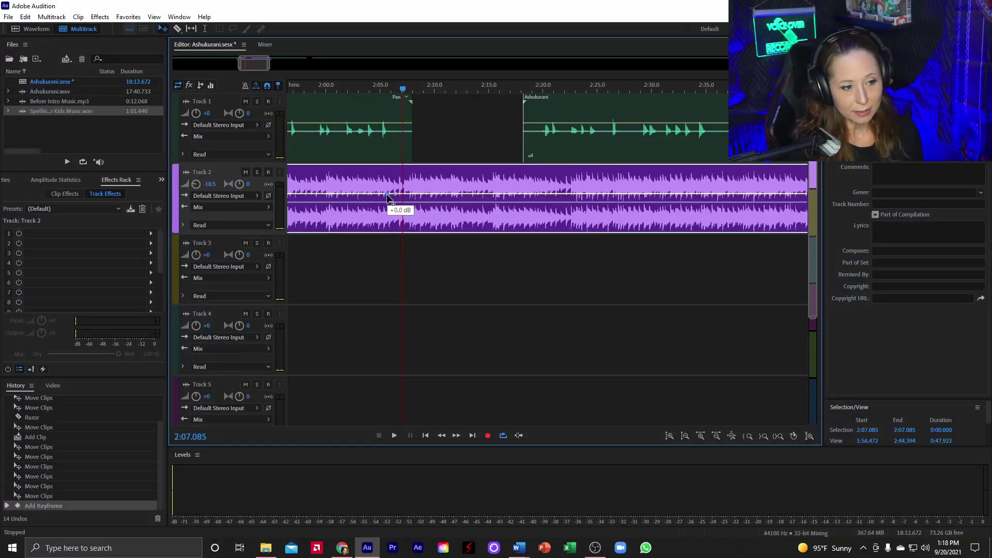
left_click_drag(387, 195, 352, 237)
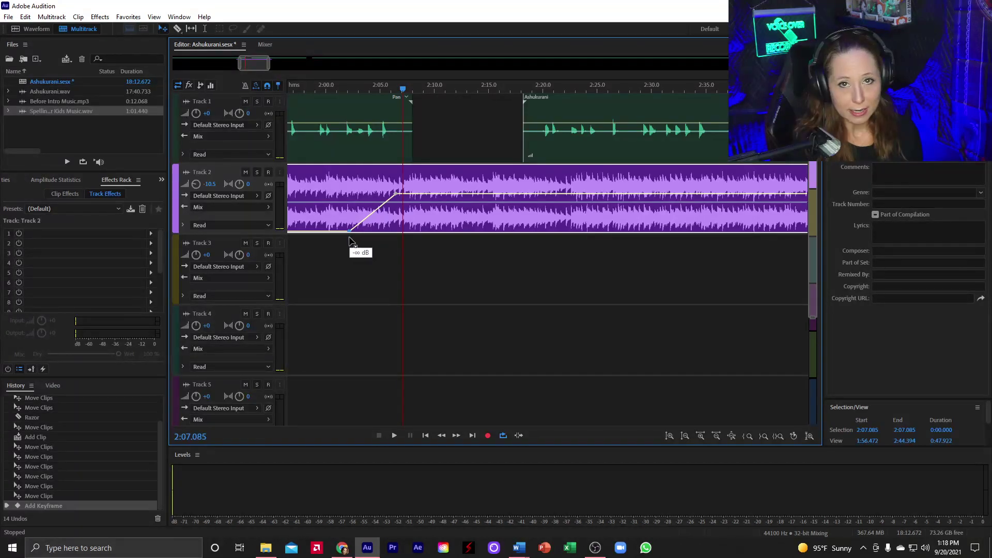
left_click_drag(349, 241, 344, 241)
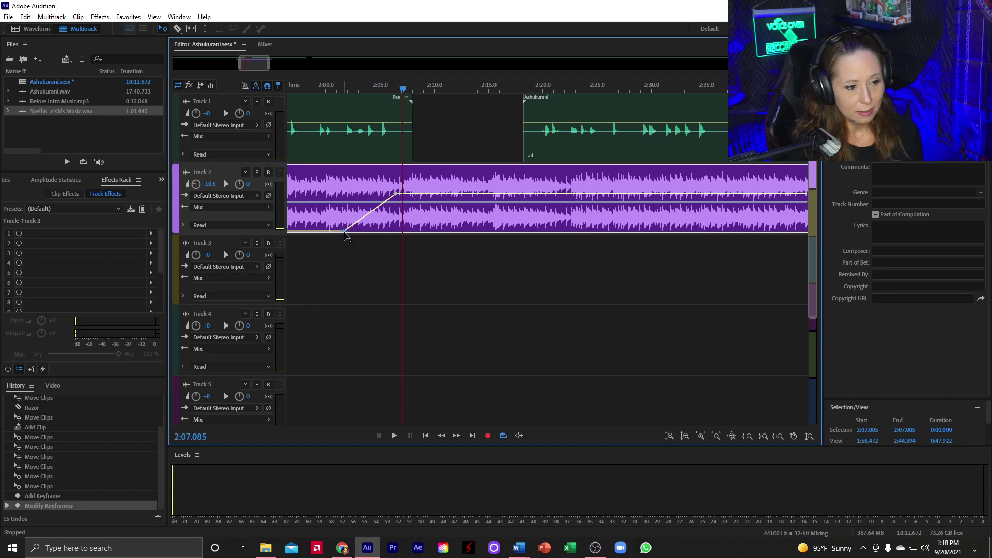
left_click_drag(344, 231, 379, 239)
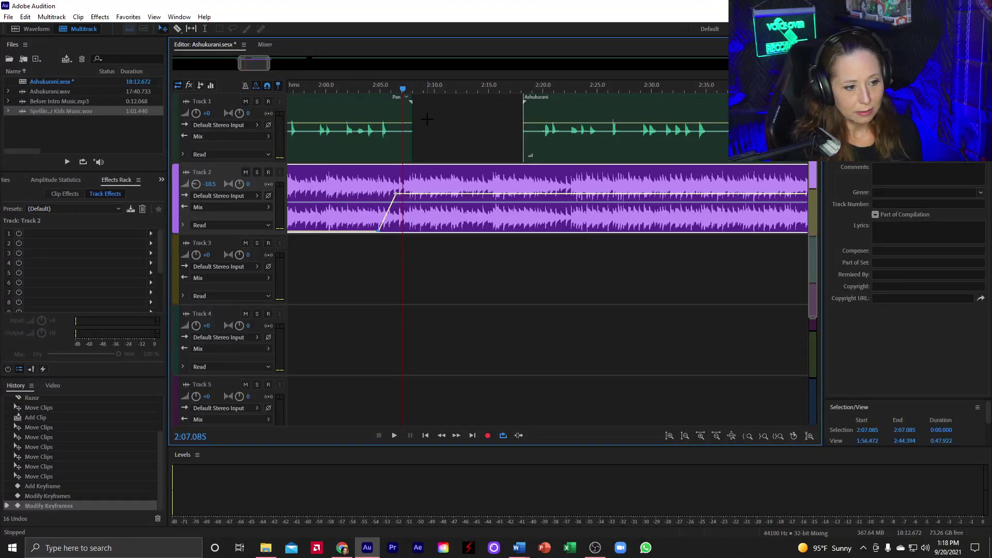
Preview the fade-in, then add a keyframe near 2:16 and pull the music down to about -41 dB
left_click(374, 89)
key("space")
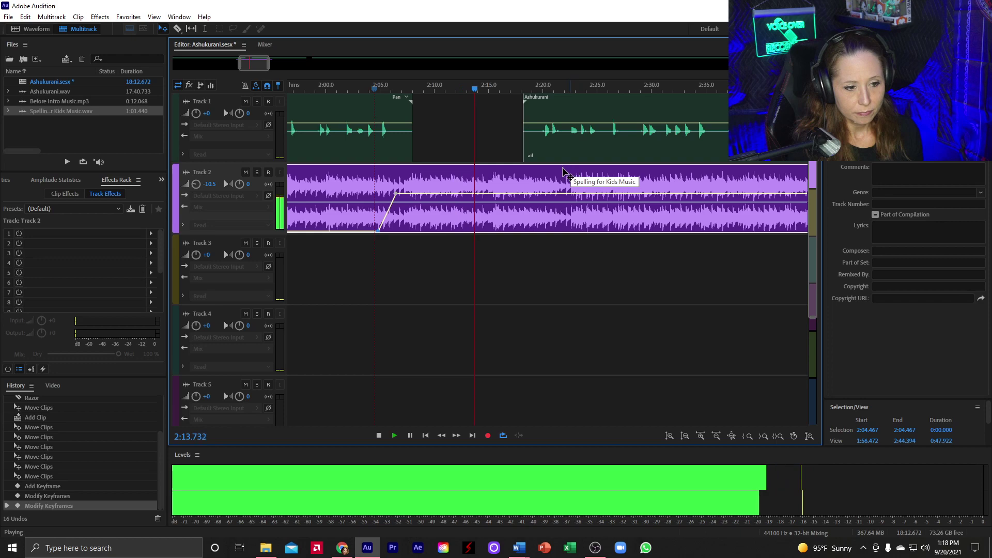
key("space")
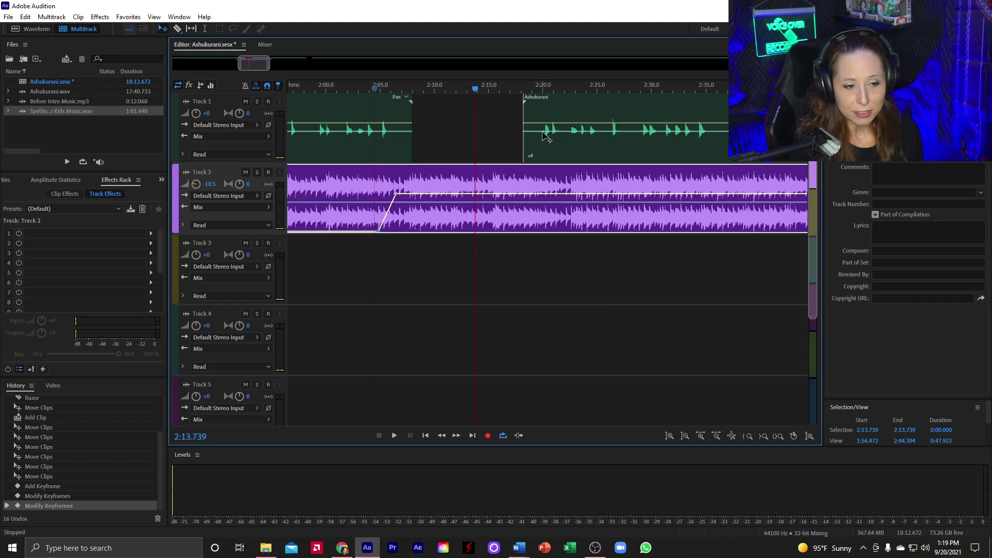
left_click(538, 195)
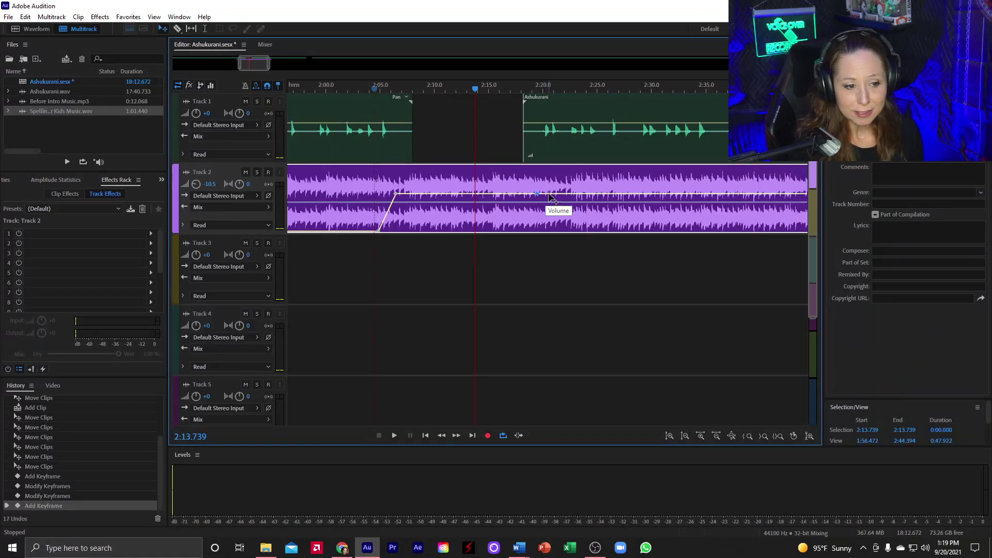
left_click_drag(549, 197, 561, 235)
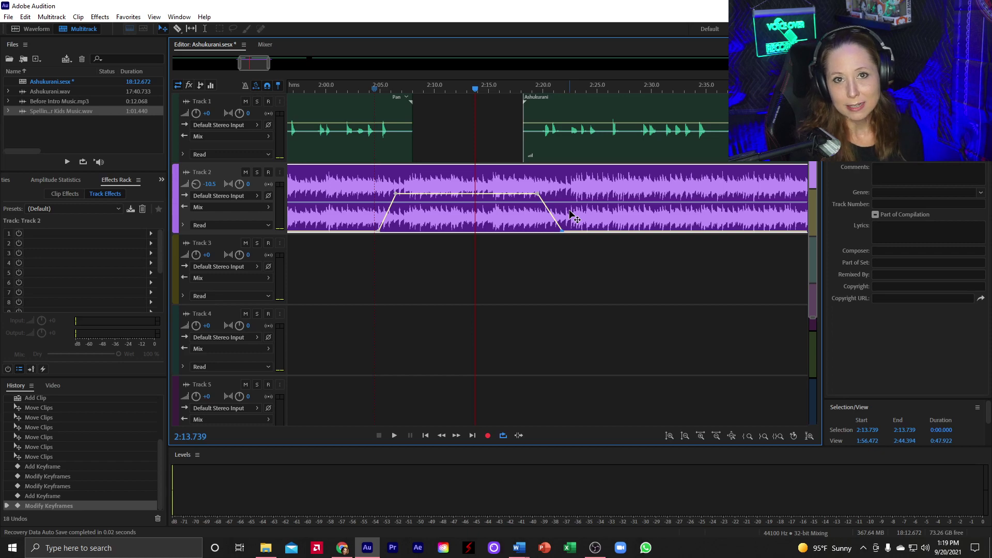
Preview the music fade-out where the narration resumes, zoom out, and bring up the music clip's context menu
left_click(525, 95)
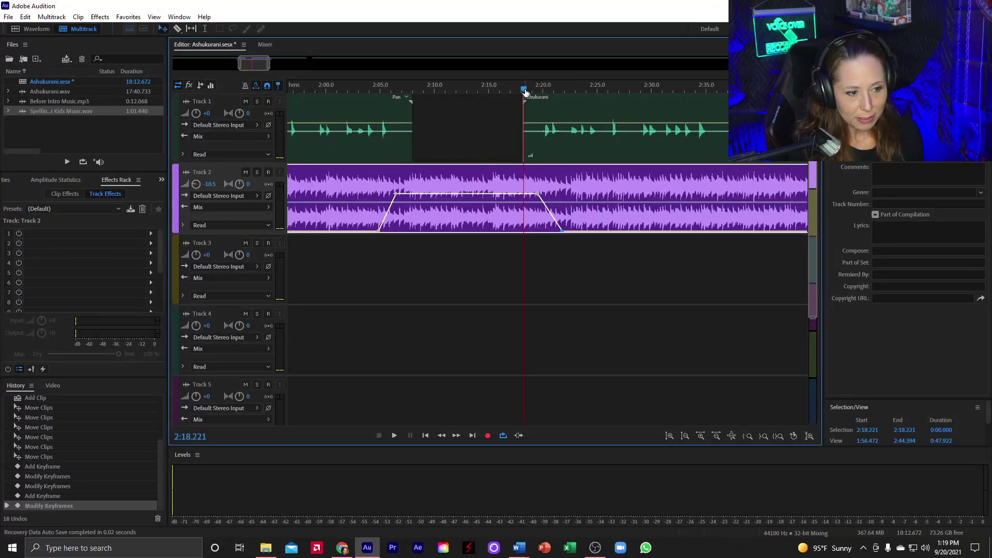
key("space")
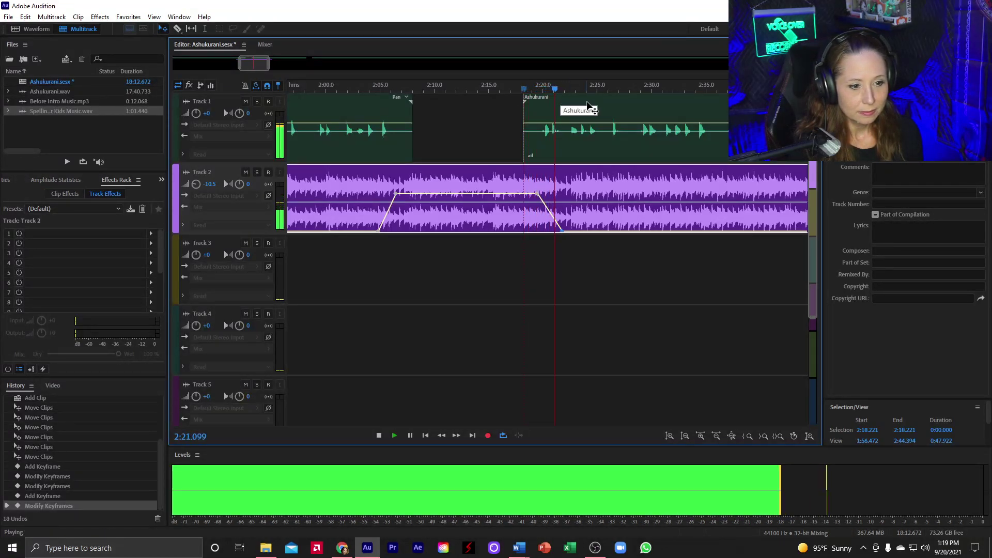
key("space")
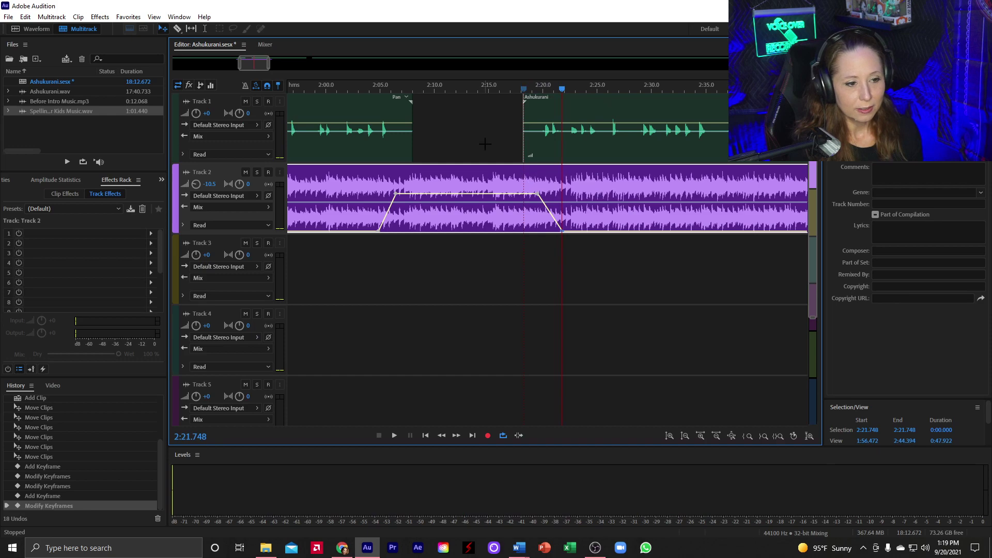
scroll(469, 87, "down", 2)
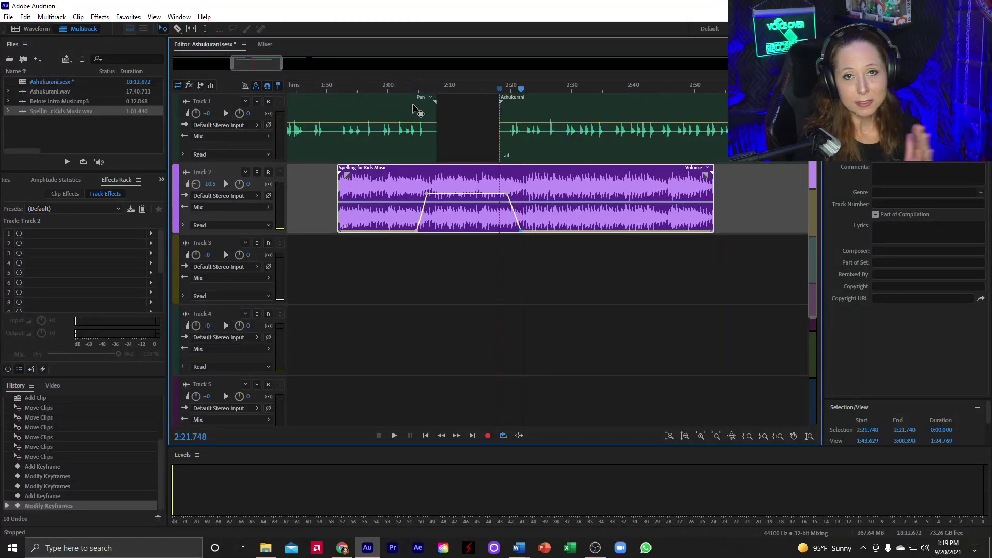
right_click(473, 182)
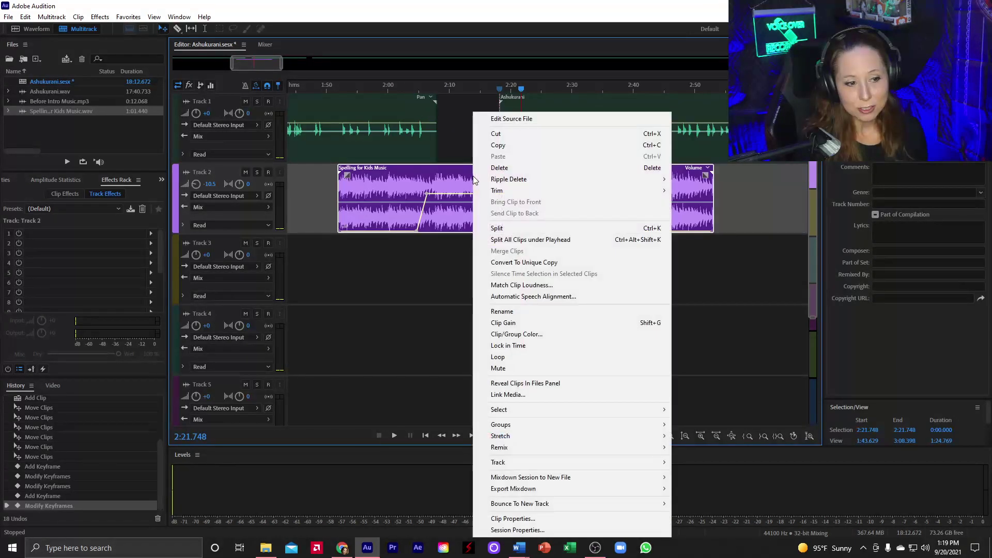
Copy the faded music clip and paste it on Track 2 at the next narration gap
left_click(501, 145)
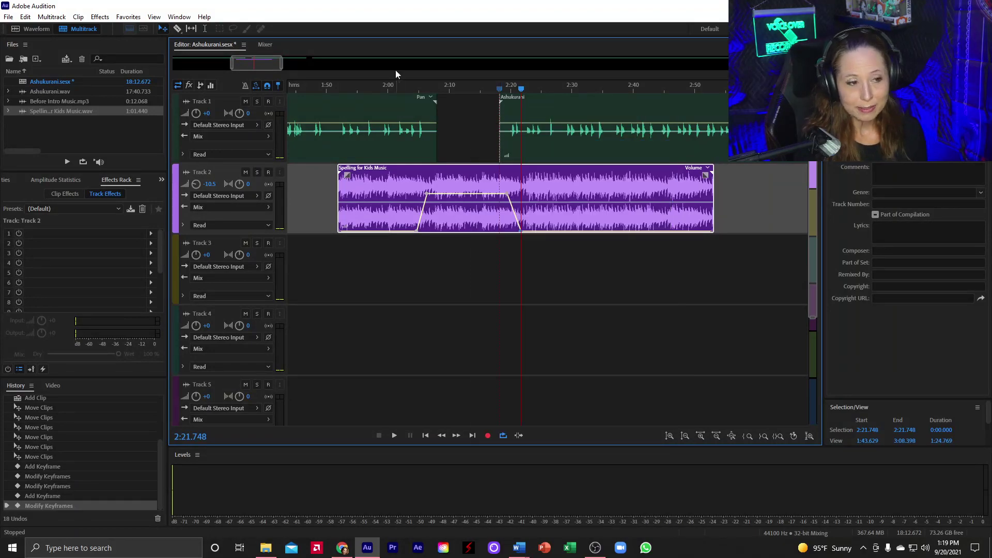
left_click_drag(265, 65, 323, 65)
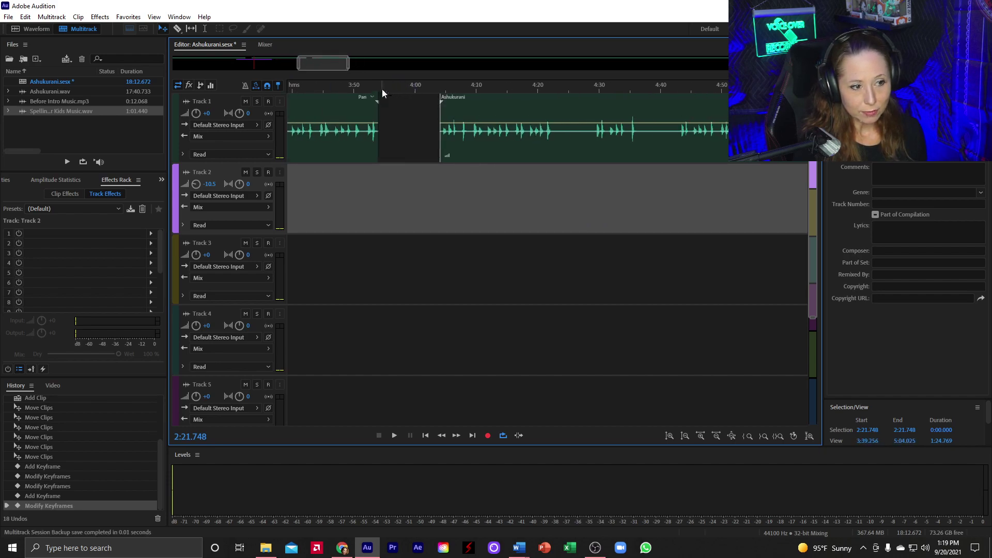
left_click(383, 88)
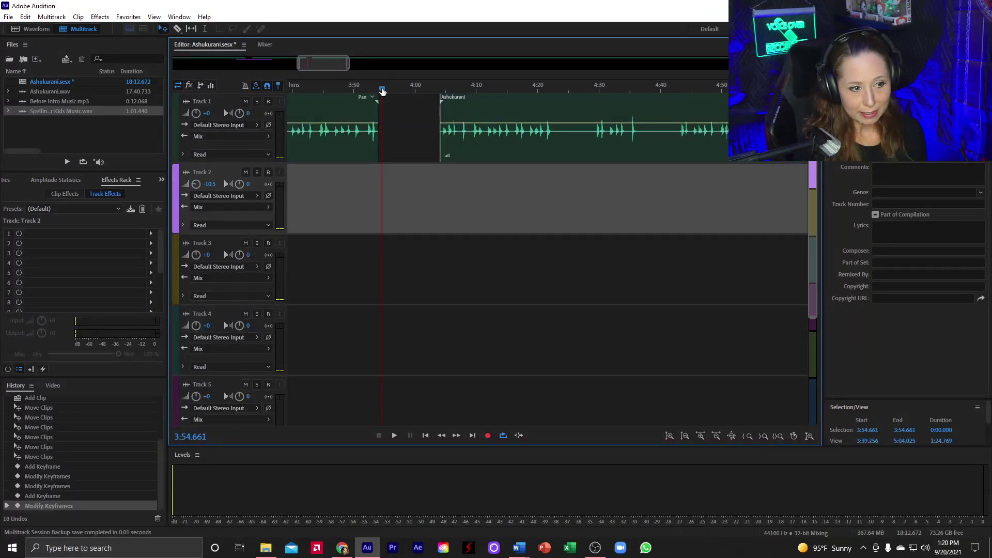
right_click(382, 186)
left_click(409, 192)
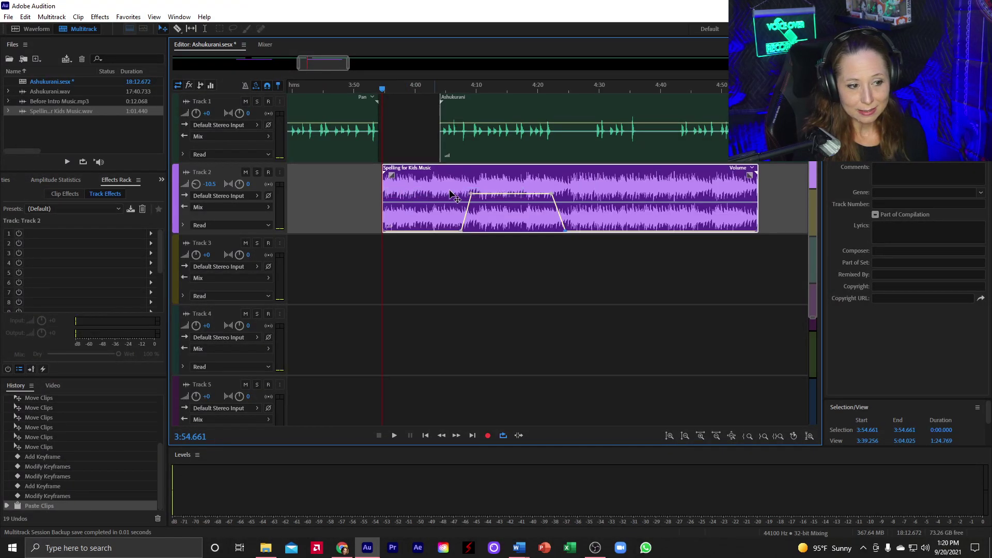
Position the pasted music clip at about 3:39 and shift the later narration to around 4:07
left_click_drag(516, 176, 427, 185)
left_click_drag(459, 101, 477, 101)
left_click(420, 179)
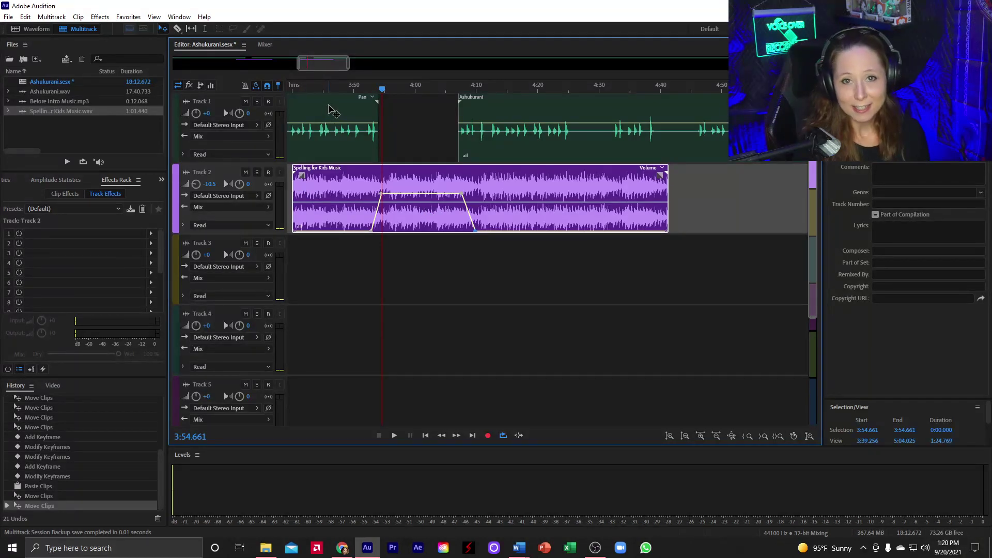
Export the entire session as a multitrack mixdown in MP3 192 Kbps CBR
left_click(8, 16)
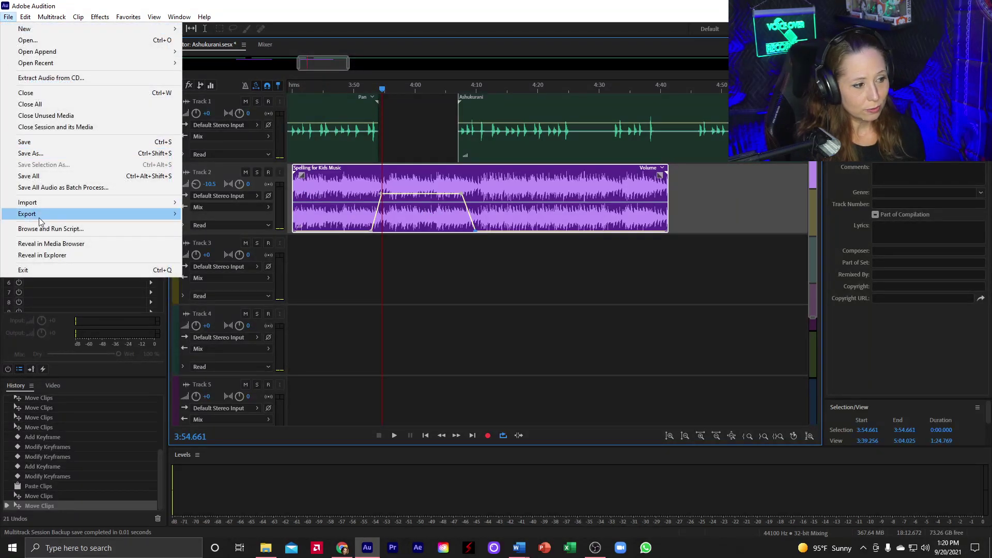
mouse_move(39, 213)
mouse_move(241, 264)
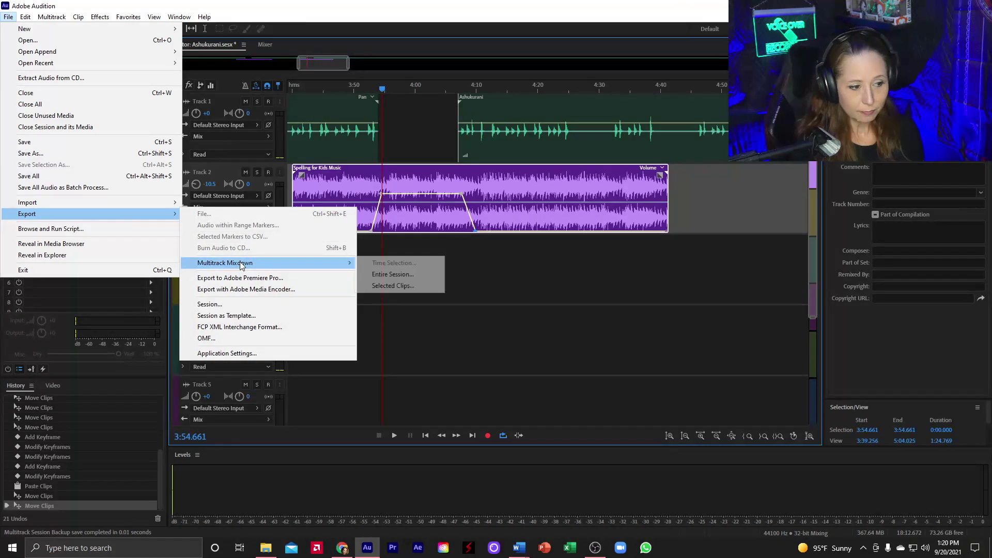
left_click(389, 274)
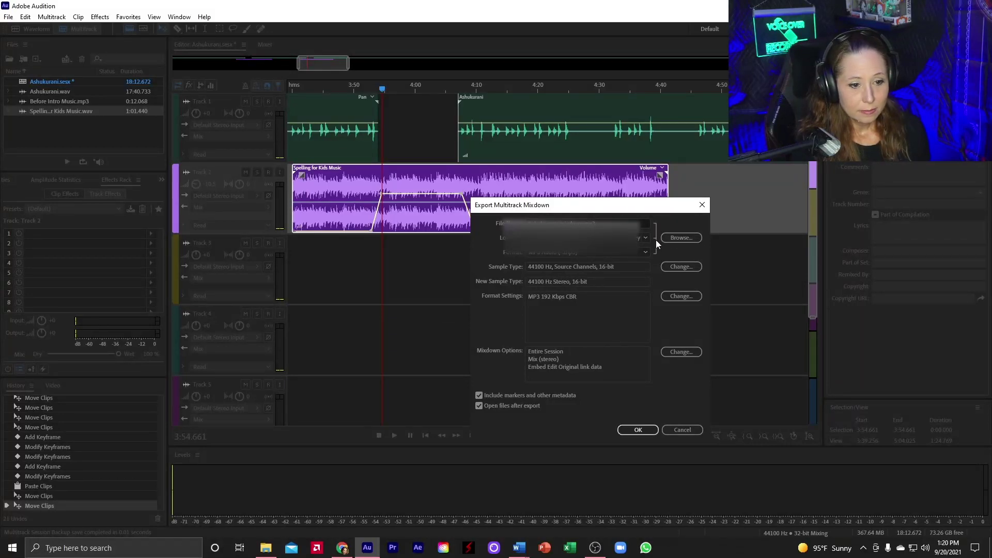
left_click(641, 429)
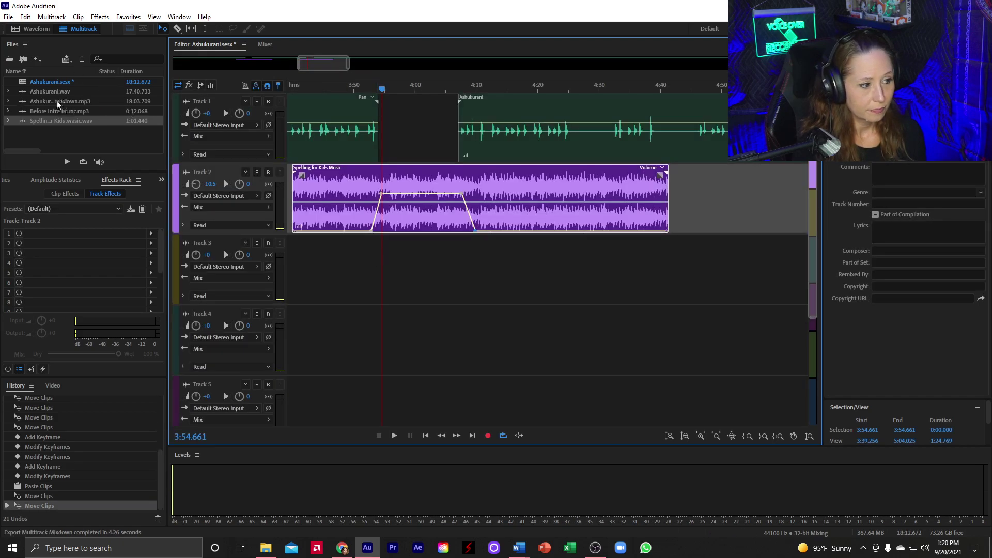
Open Ashukurani_mixdown.mp3 in the Waveform editor and resave it as a mono MP3
double_click(52, 101)
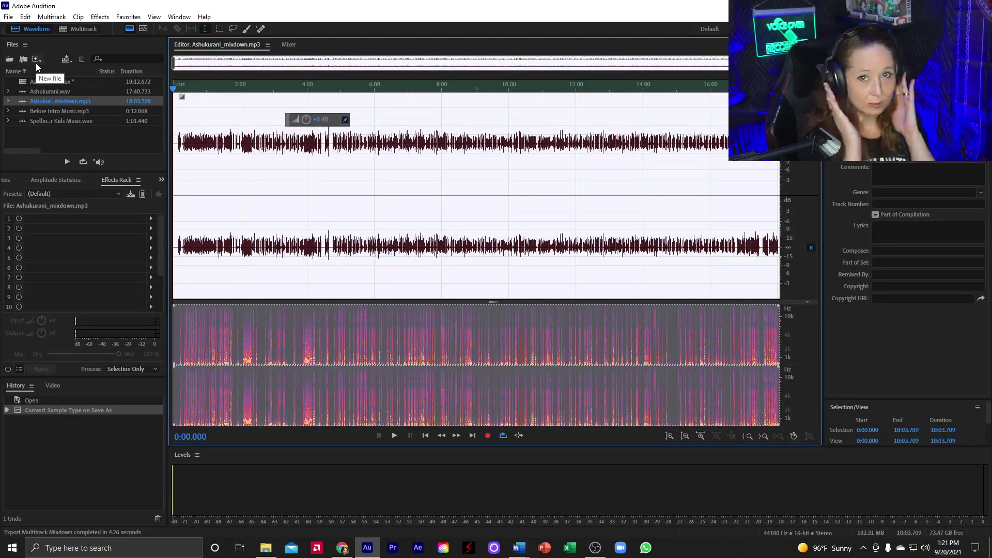
left_click(8, 17)
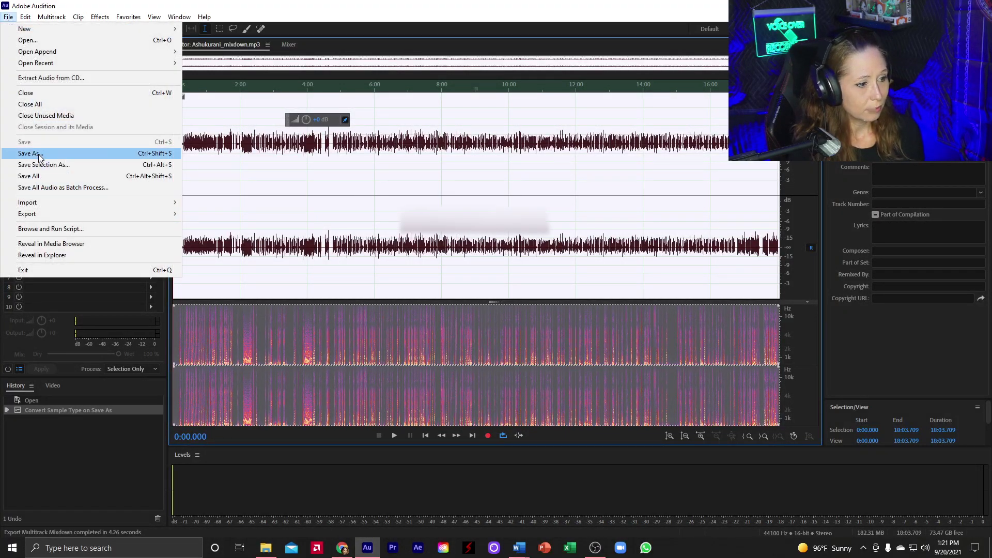
left_click(38, 154)
left_click(580, 257)
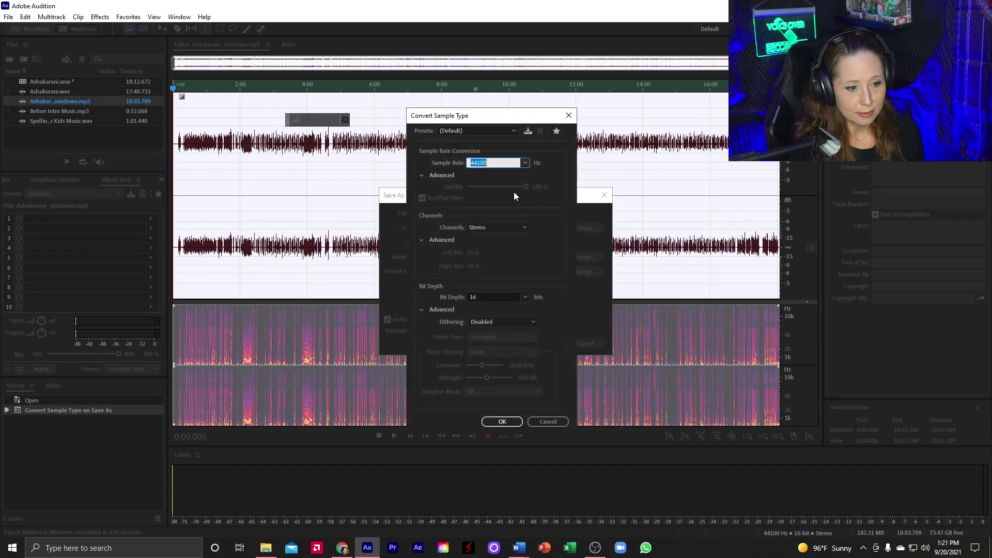
left_click(523, 227)
left_click(512, 239)
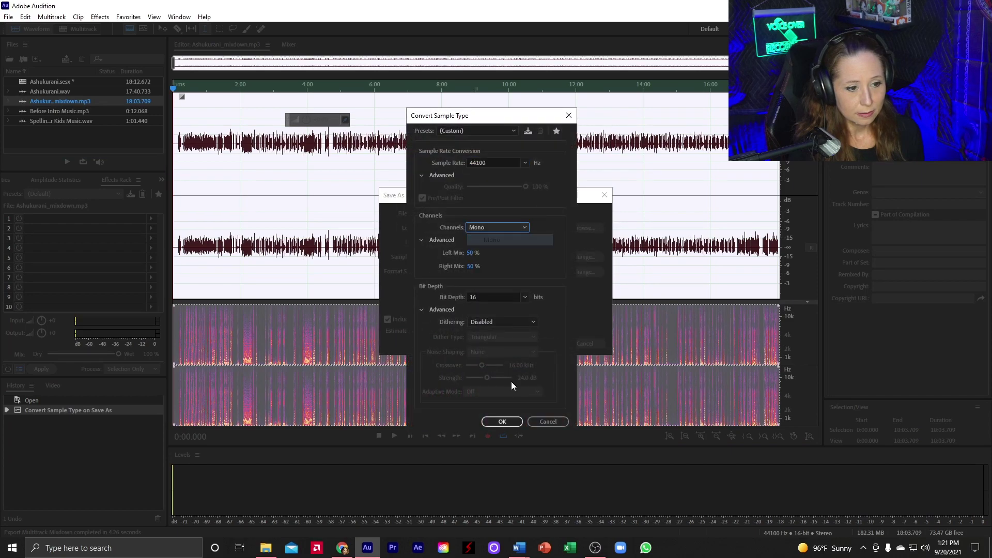
left_click(502, 422)
key("Return")
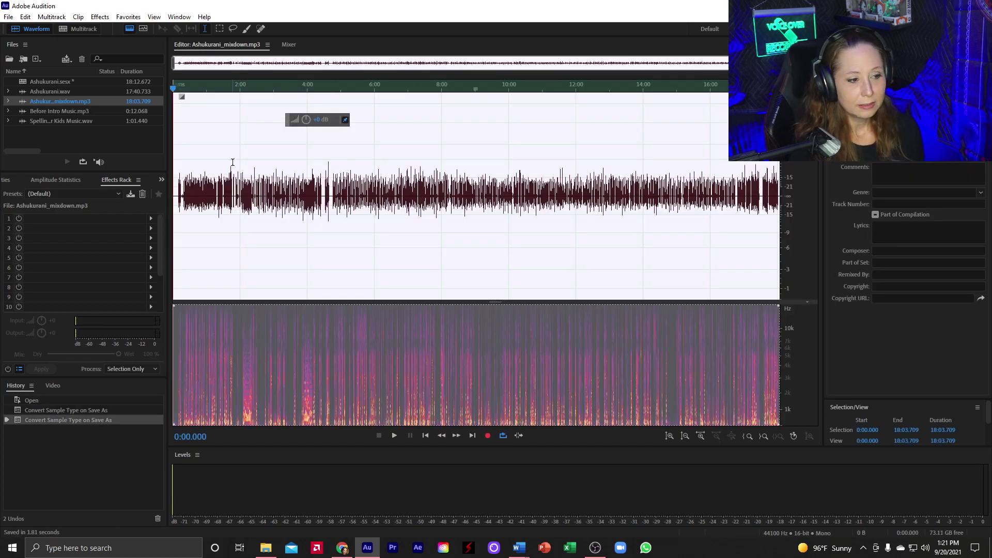
left_click(230, 163)
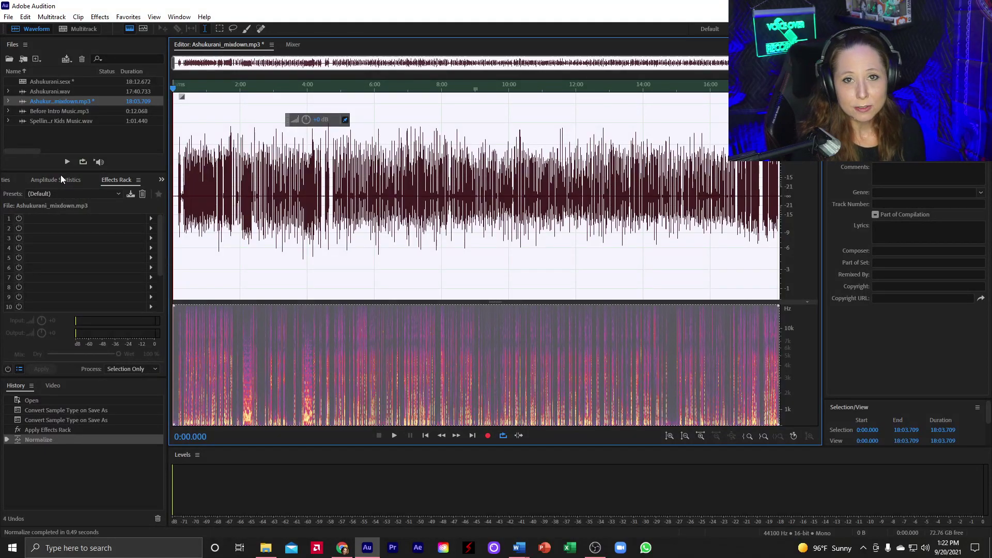
Scan the whole mixdown in Amplitude Statistics: -3.00 dB peak, -25.61 dB total RMS
left_click(61, 176)
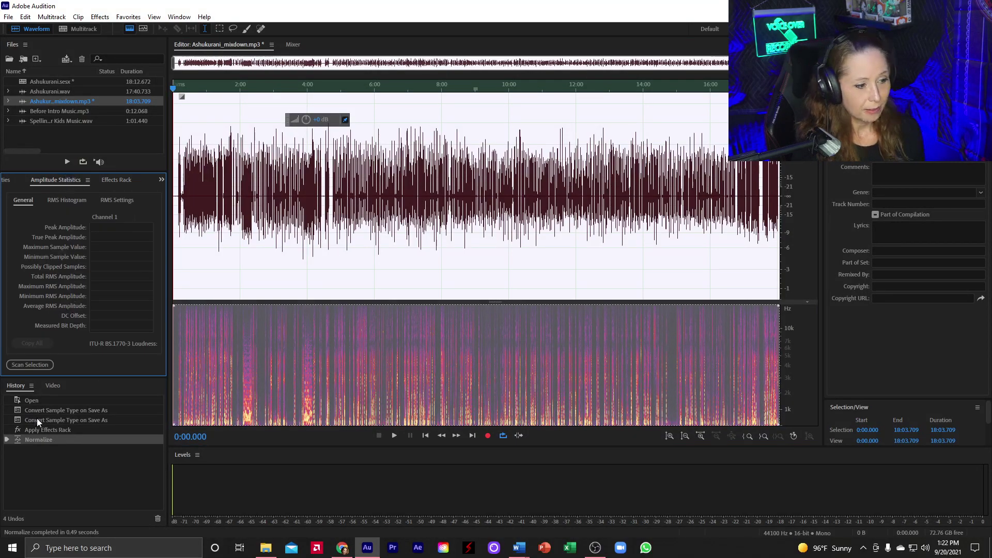
left_click(29, 364)
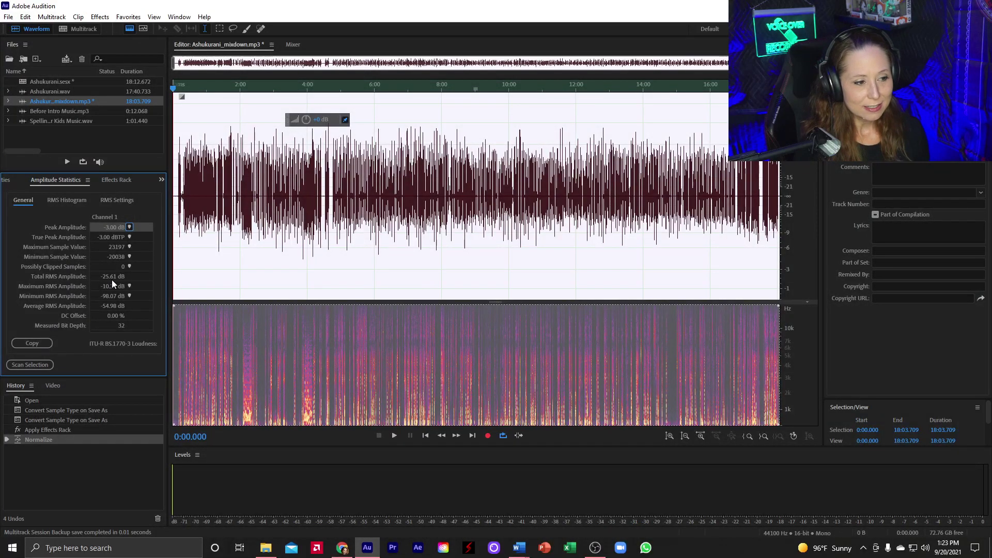
Roll History back to before the effects rack and normalization, and clear the whole-file selection
left_click(38, 430)
left_click(42, 420)
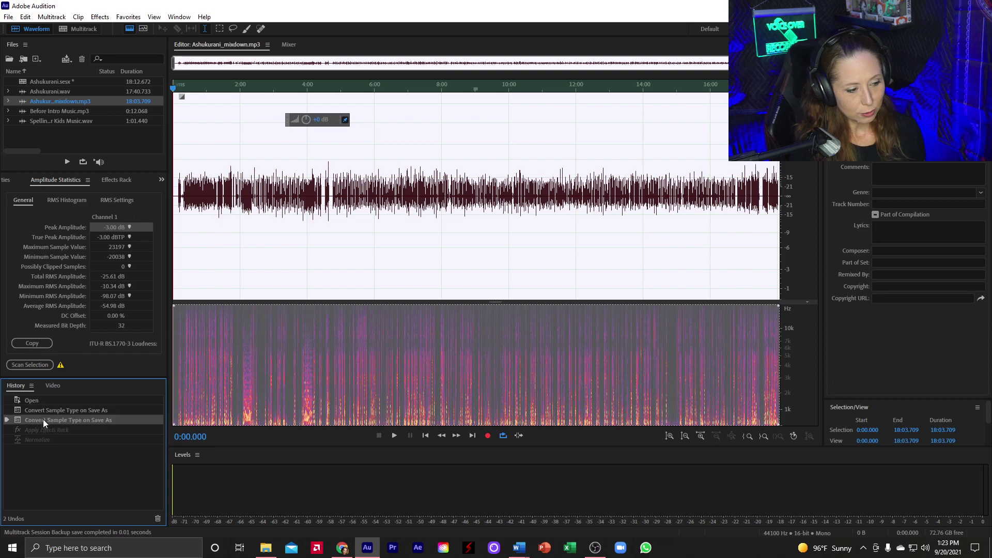
left_click(295, 257)
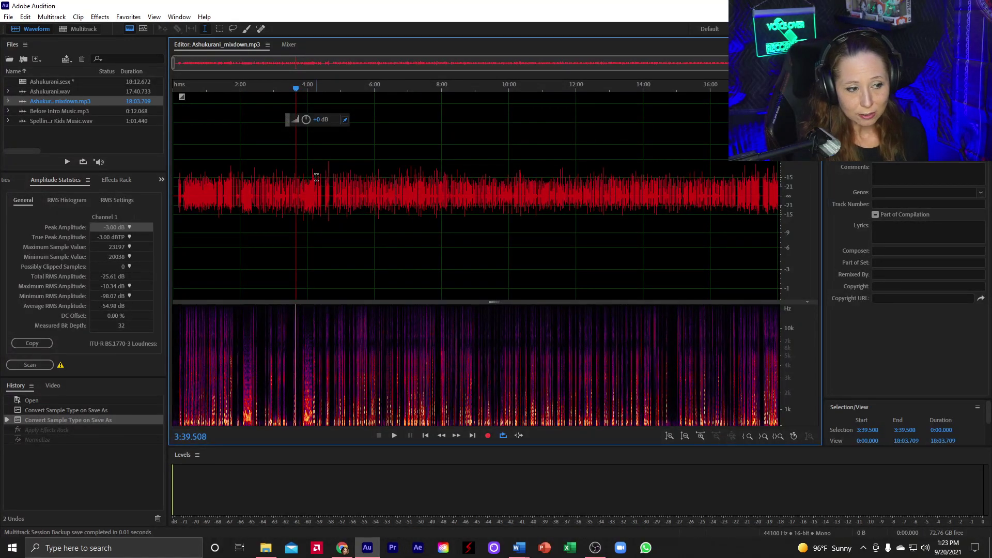
Lower the loud spike near 4:38 by 1.5 dB
scroll(326, 171, "up", 3)
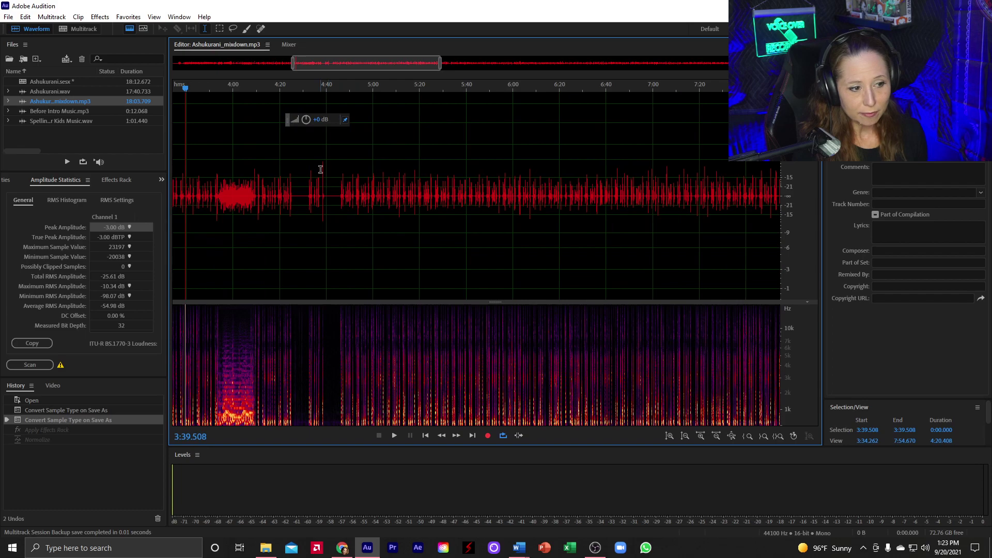
scroll(320, 167, "up", 5)
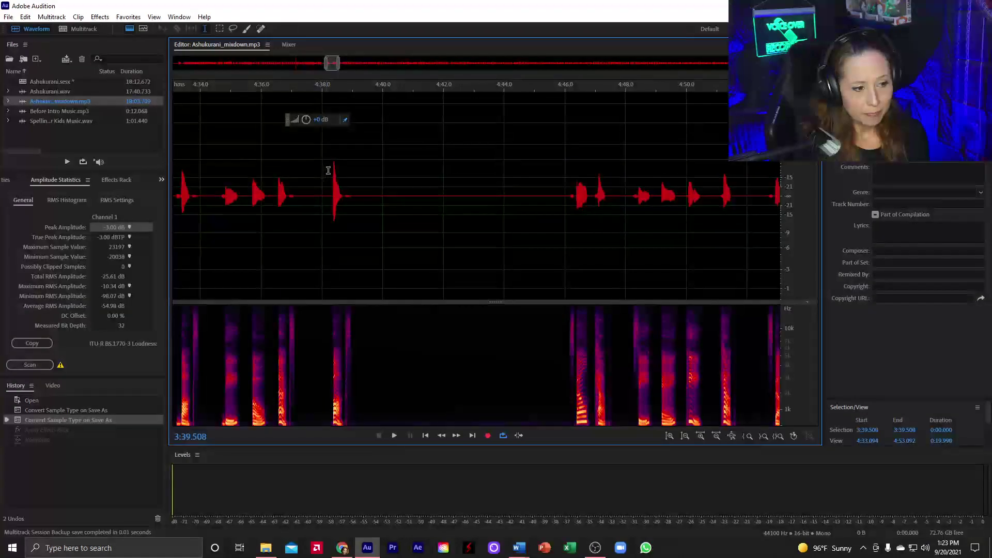
scroll(329, 170, "down", 8)
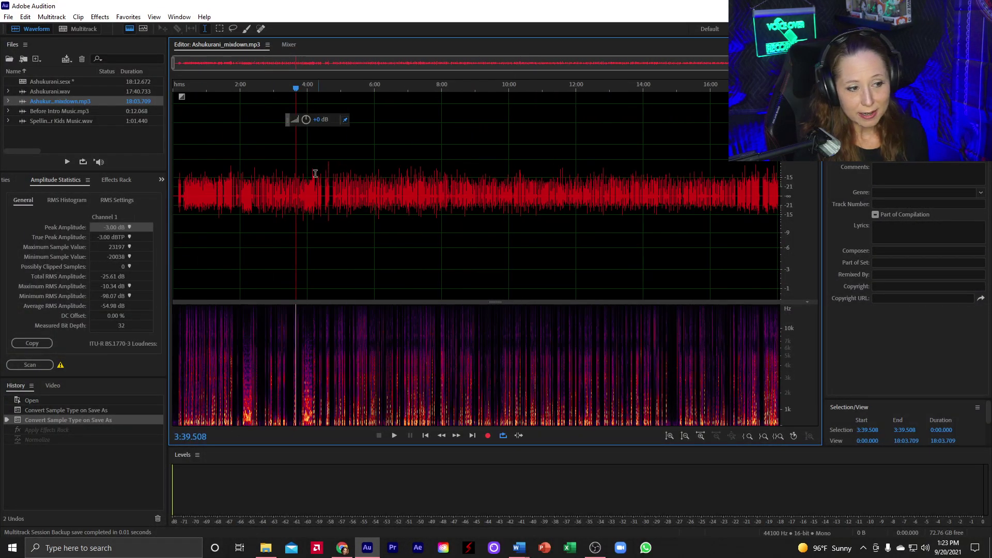
scroll(326, 174, "up", 4)
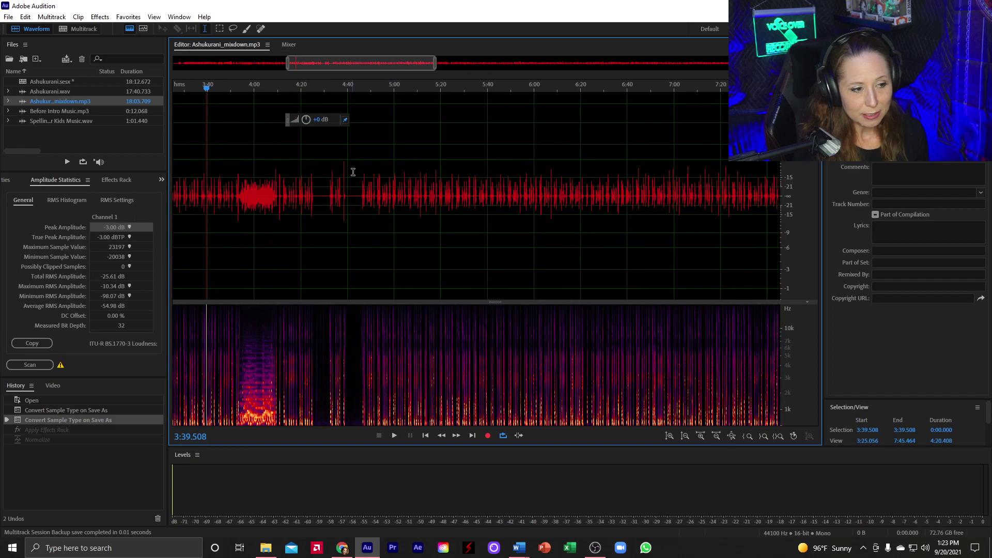
left_click_drag(328, 167, 333, 166)
left_click_drag(306, 120, 294, 120)
left_click(303, 174)
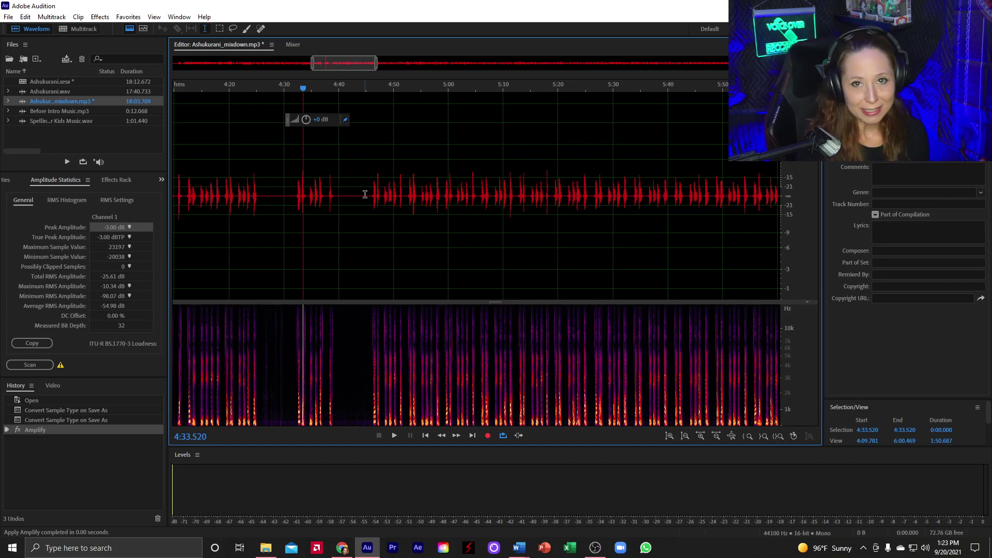
Lower the loud spike near 1:43 by 1.8 dB
key("backslash")
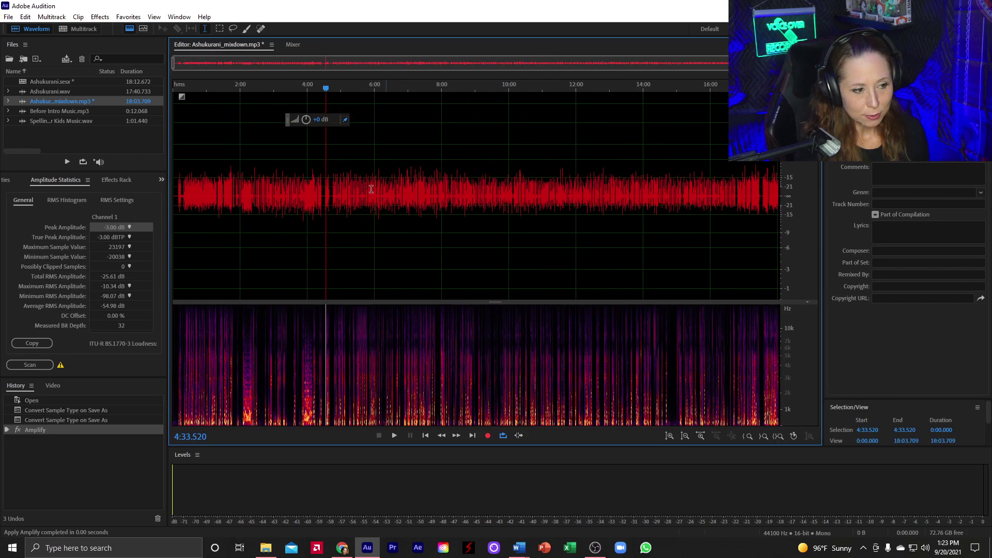
scroll(228, 177, "up", 10)
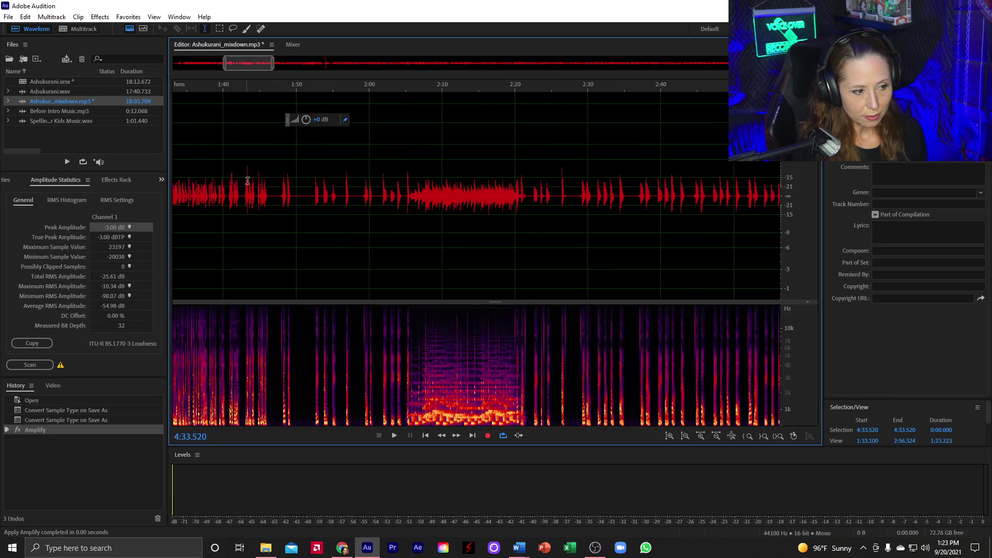
left_click_drag(187, 165, 198, 166)
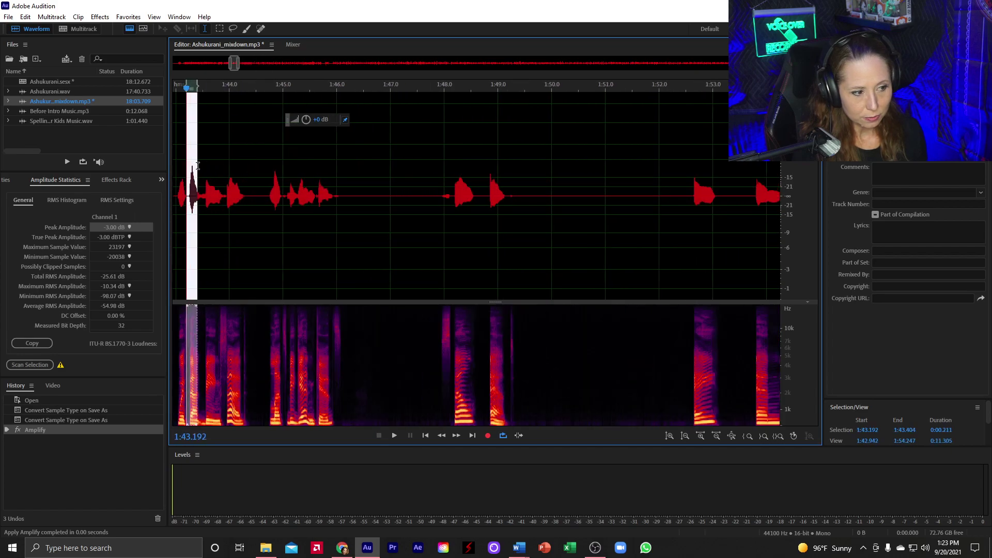
left_click_drag(306, 119, 299, 120)
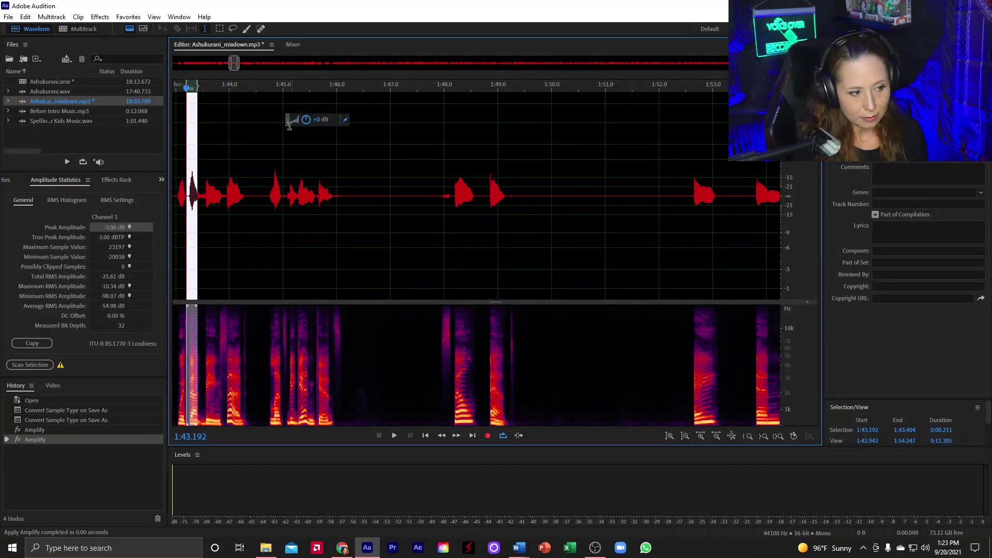
left_click(260, 150)
Lower the spike near 17:01 by 1.3 dB
key("backslash")
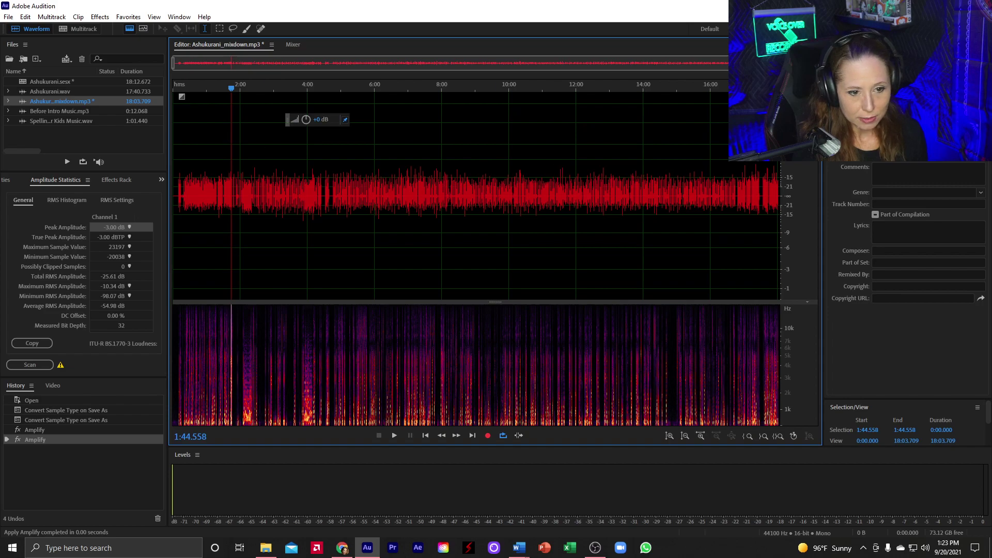
left_click(745, 170)
scroll(651, 171, "up", 10)
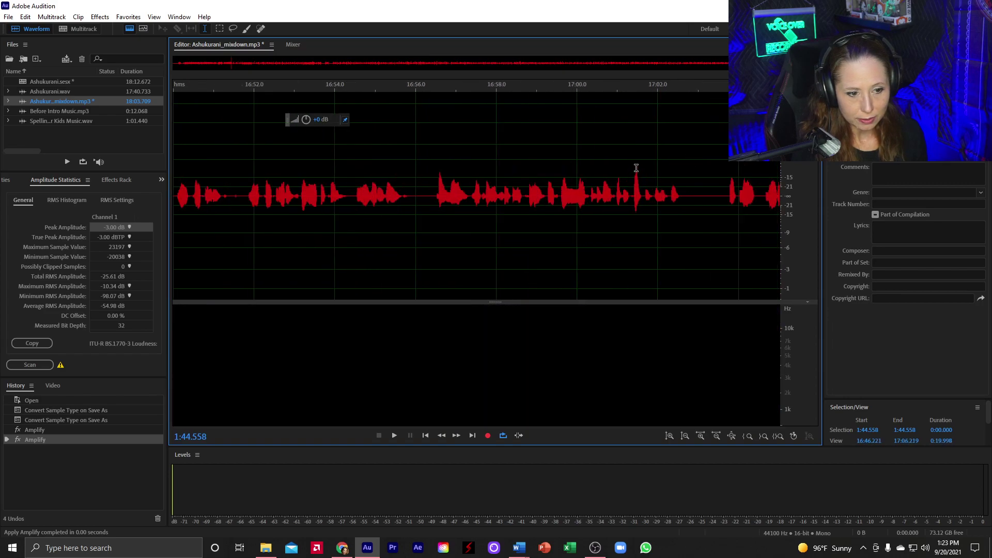
left_click_drag(629, 175, 640, 175)
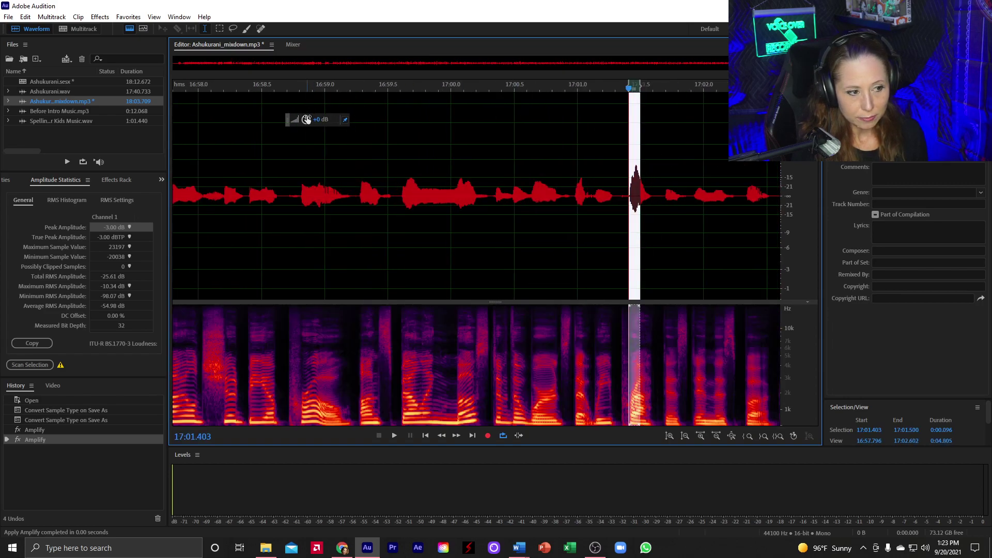
left_click_drag(306, 119, 302, 119)
left_click(287, 170)
Turn down the spike near 17:20.8 with Amplify
scroll(598, 179, "down", 3)
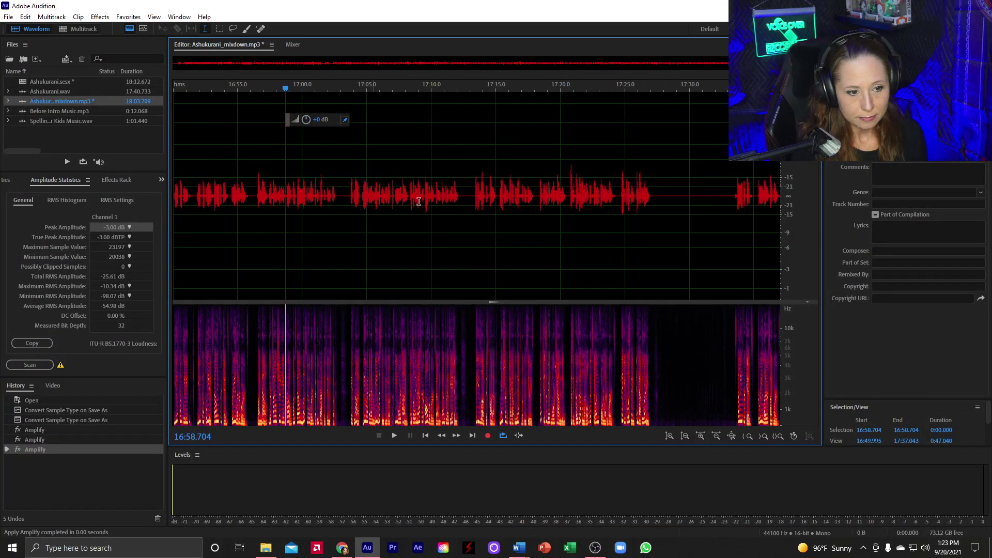
scroll(597, 179, "right", 5)
scroll(598, 179, "up", 5)
left_click_drag(299, 179, 340, 181)
left_click_drag(306, 120, 297, 119)
left_click(275, 166)
Adjust the level of the spike near 17:53 with Amplify
scroll(275, 166, "down", 10)
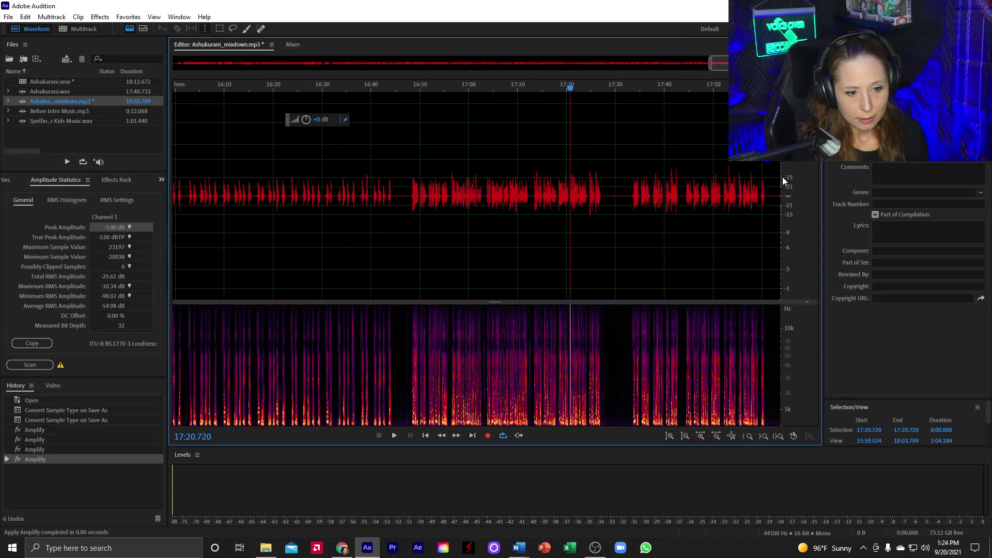
scroll(725, 170, "up", 10)
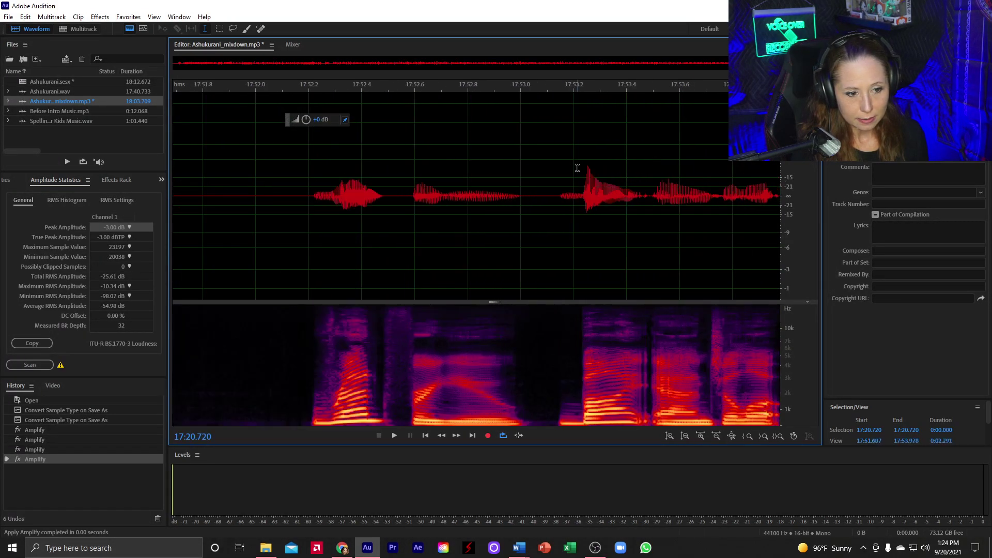
left_click_drag(583, 168, 609, 165)
left_click_drag(306, 119, 310, 120)
left_click(281, 166)
scroll(506, 192, "down", 6)
scroll(505, 192, "down", 3)
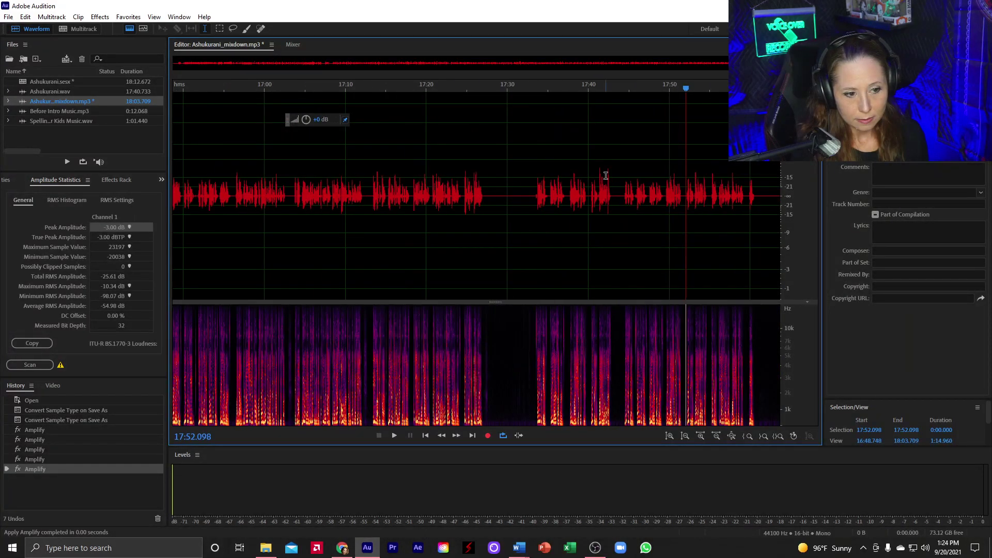
scroll(605, 175, "down", 6)
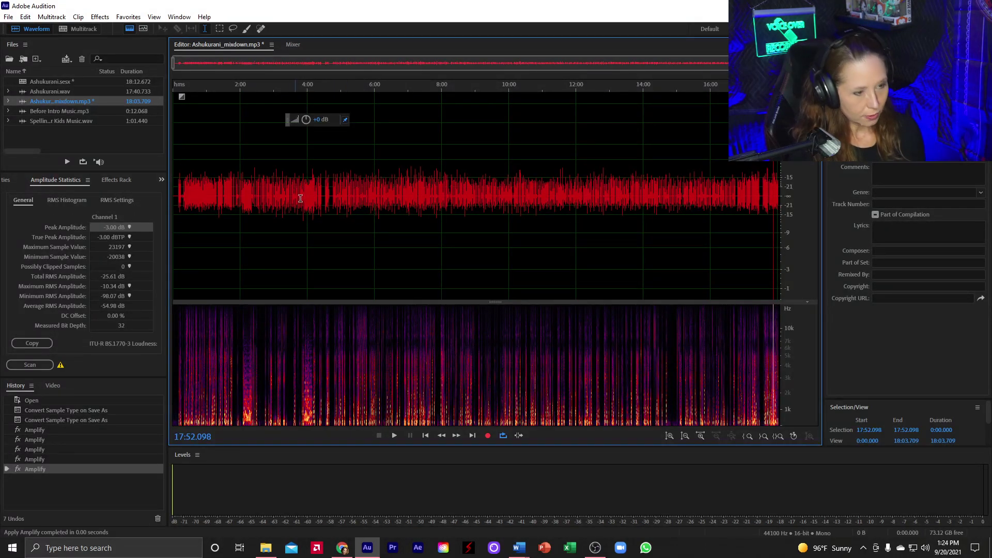
Reapply the effects rack, then rescan amplitude statistics to -22.72 dB RMS and -2.85 dBTP
key("ctrl+shift+e")
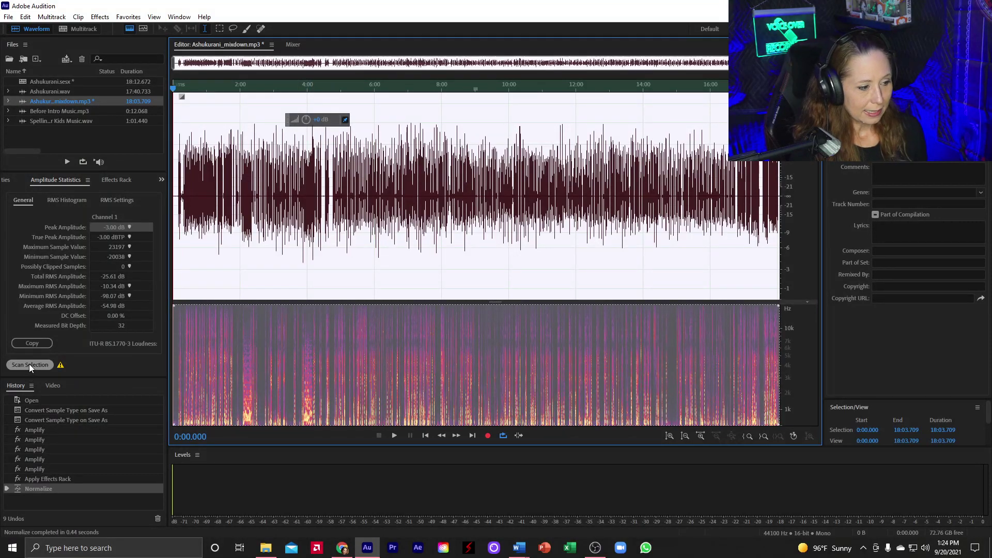
left_click(29, 364)
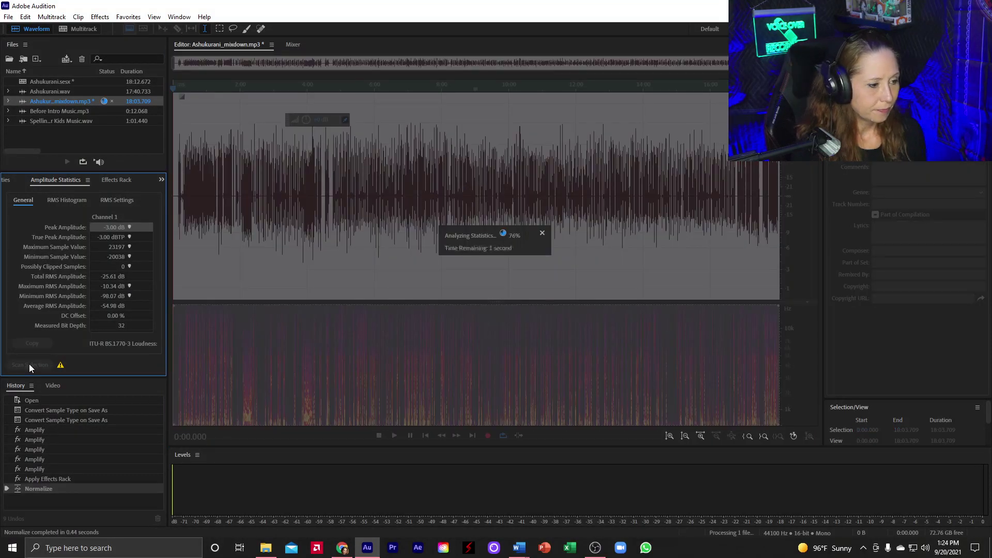